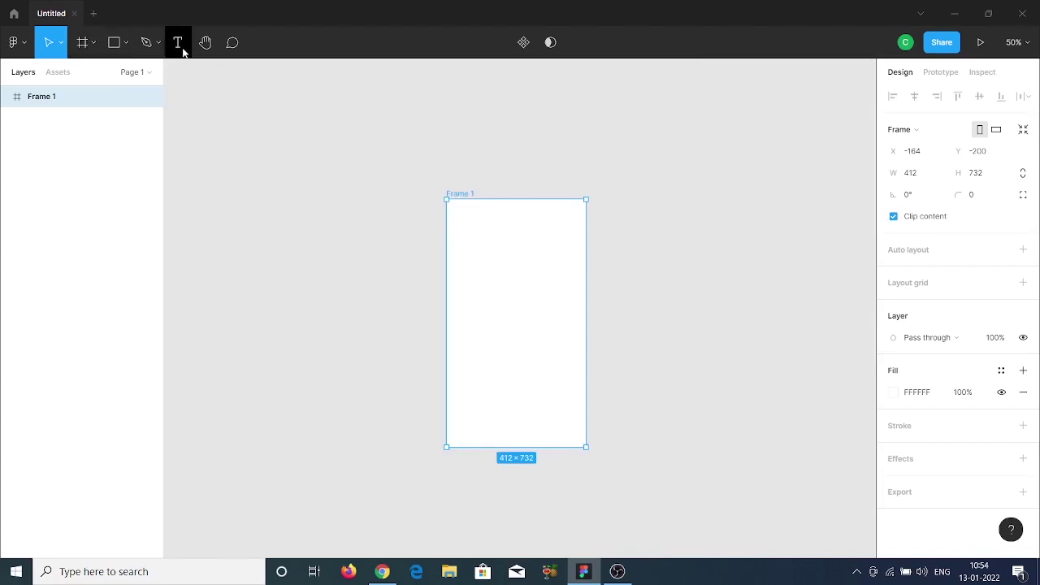
Choose the Text tool with the blank 412×732 Frame 1 on the canvas
click(177, 44)
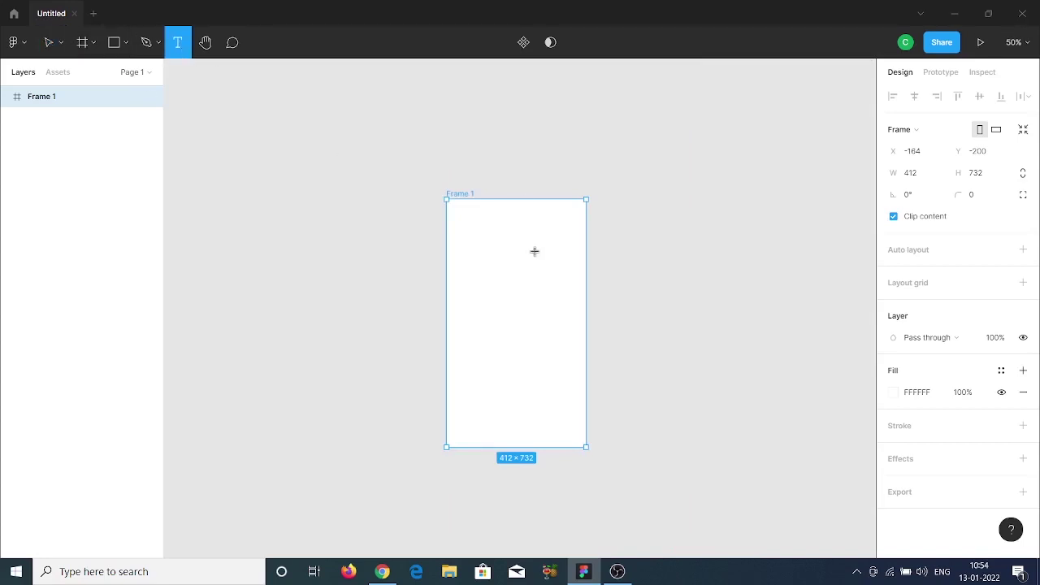
Add a Username label and a duplicate below it renamed Password
click(480, 309)
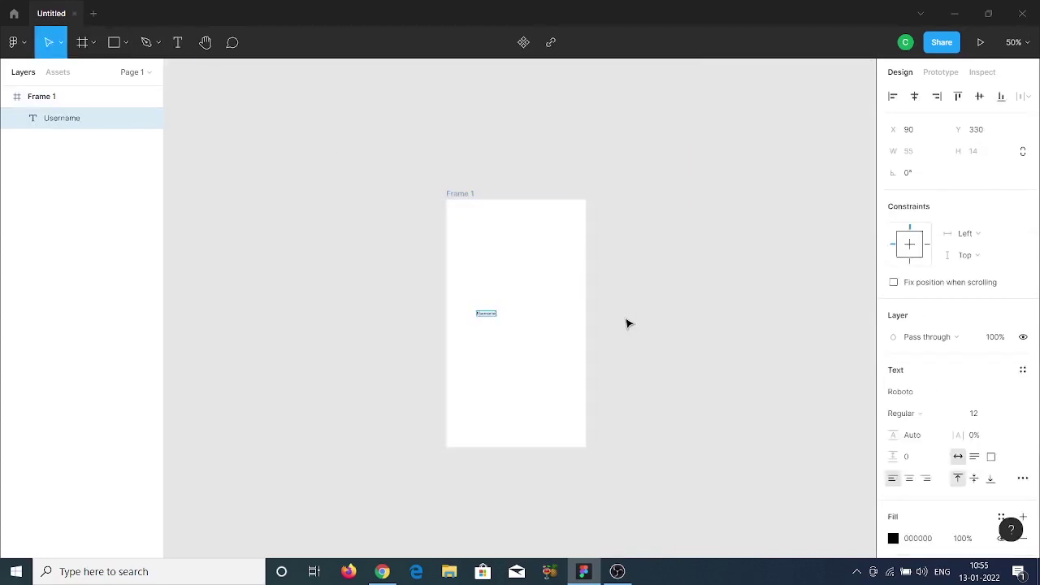
key(Escape)
ctrl+scroll(520, 353, up, 5)
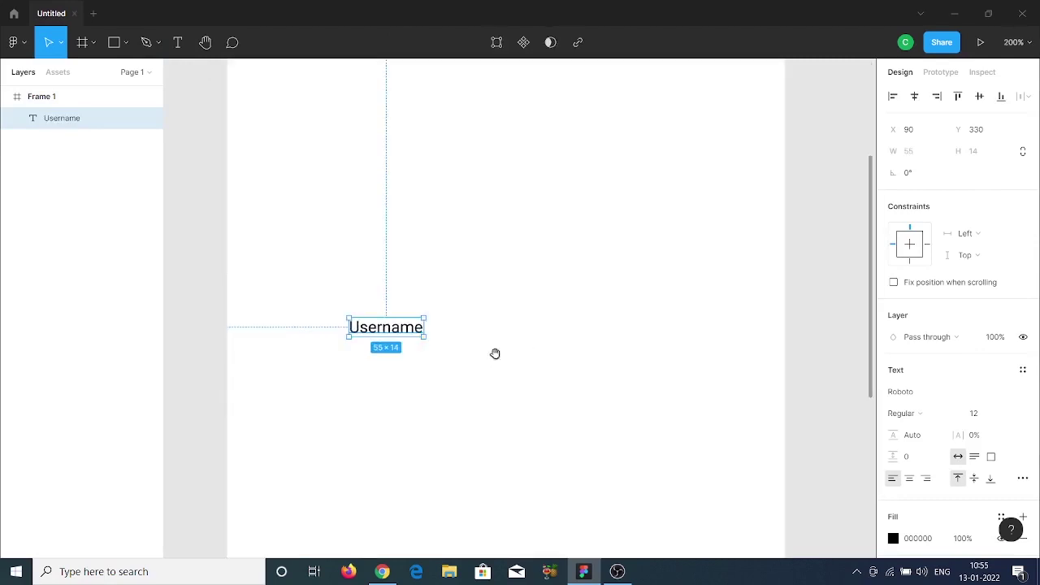
alt+drag(430, 143, 429, 232)
key(Return)
text(Password)
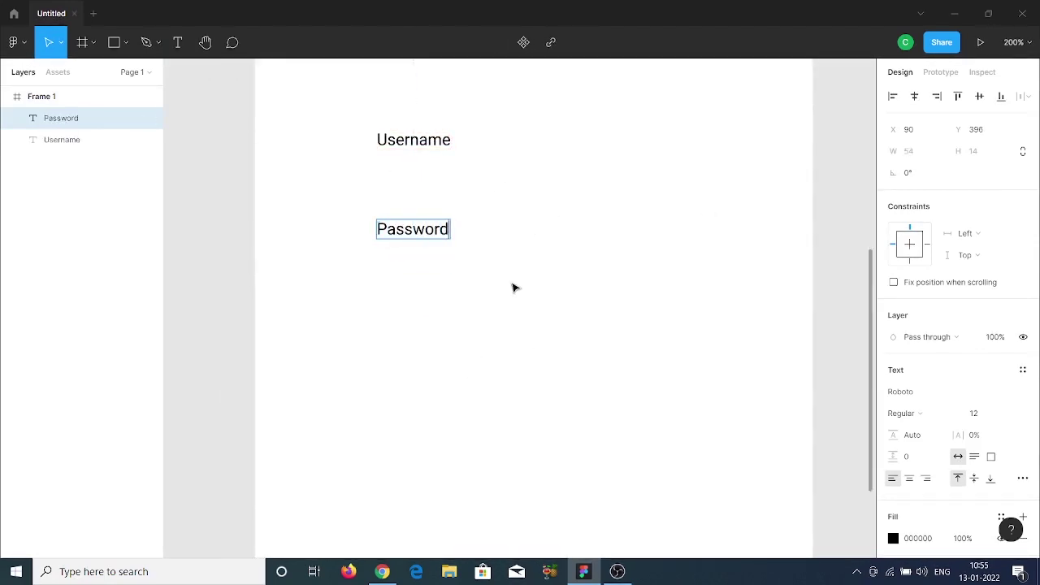
key(Escape)
Draw a grey button rectangle with SIGN IN text centred on top of it
click(113, 42)
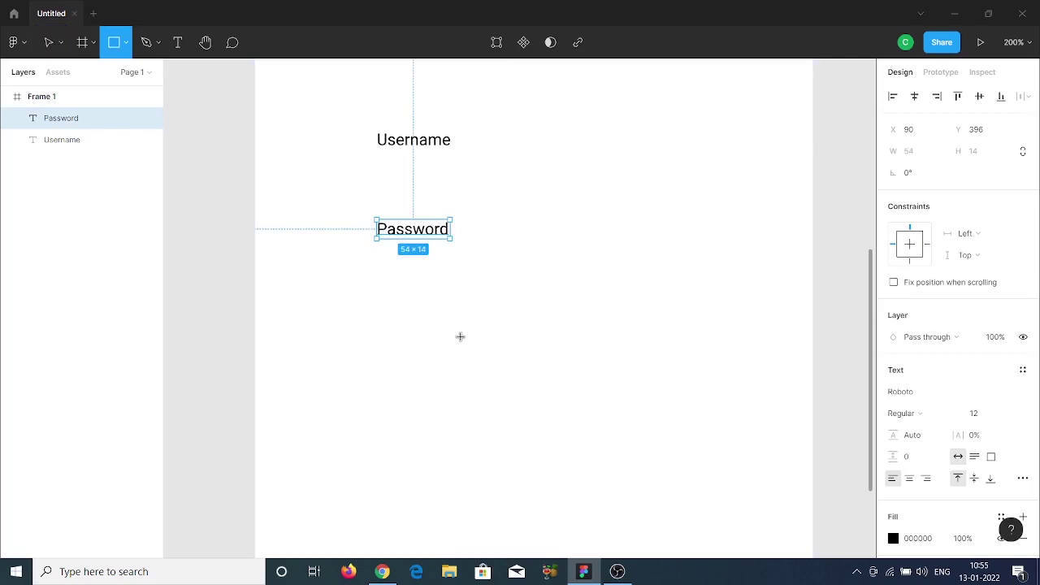
drag(456, 334, 625, 370)
alt+drag(413, 230, 541, 230)
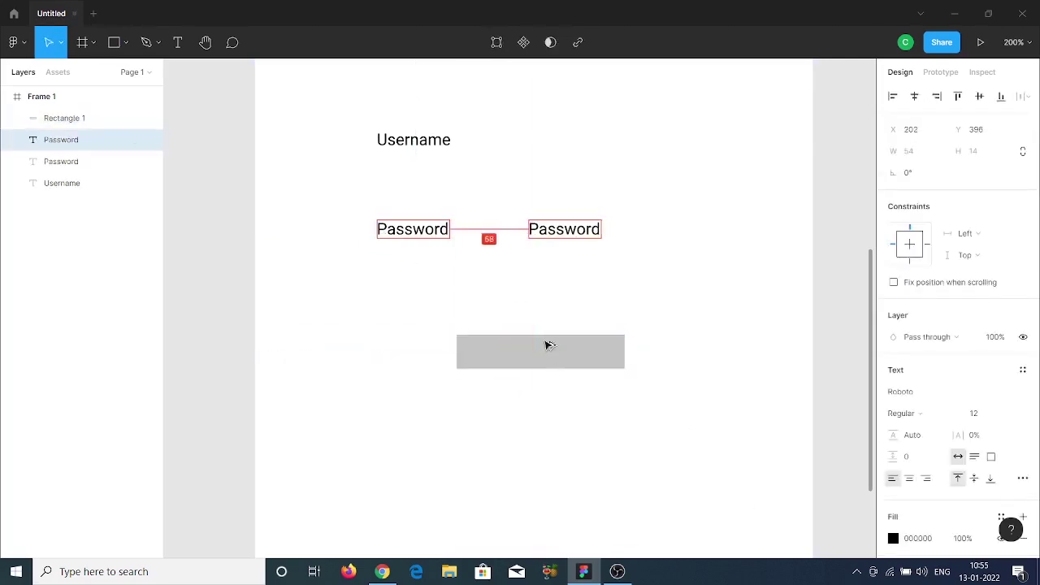
text(SIGN IN)
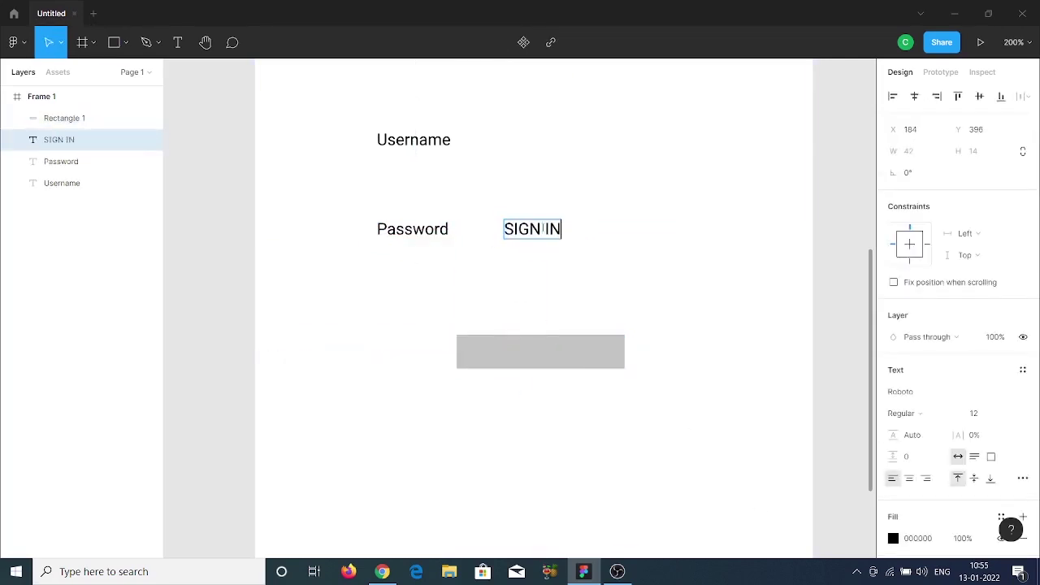
key(Escape)
drag(538, 233, 547, 364)
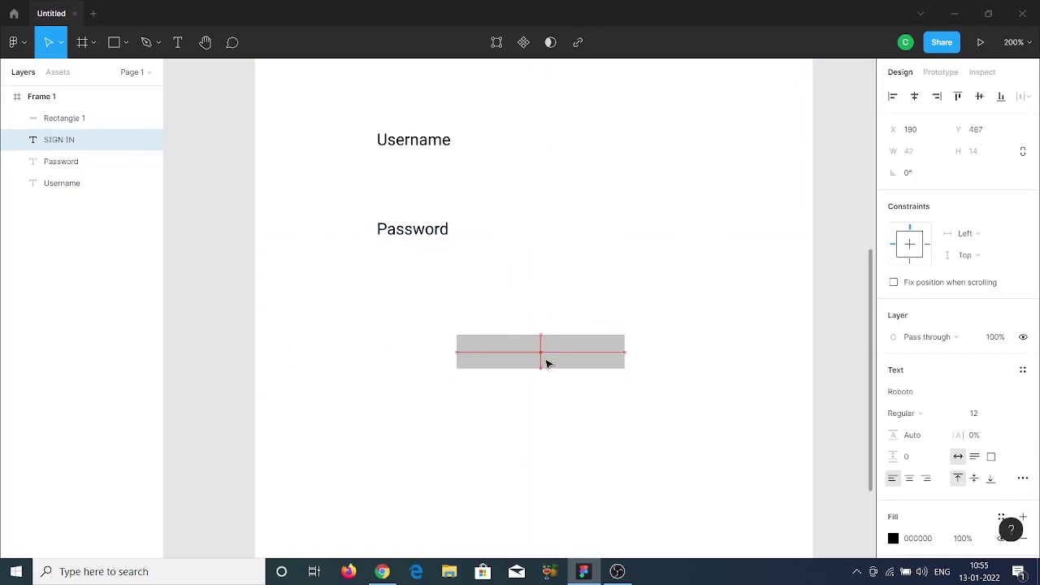
key(ctrl+])
Give the button an 8 px corner radius and duplicate the Password label below it
click(731, 343)
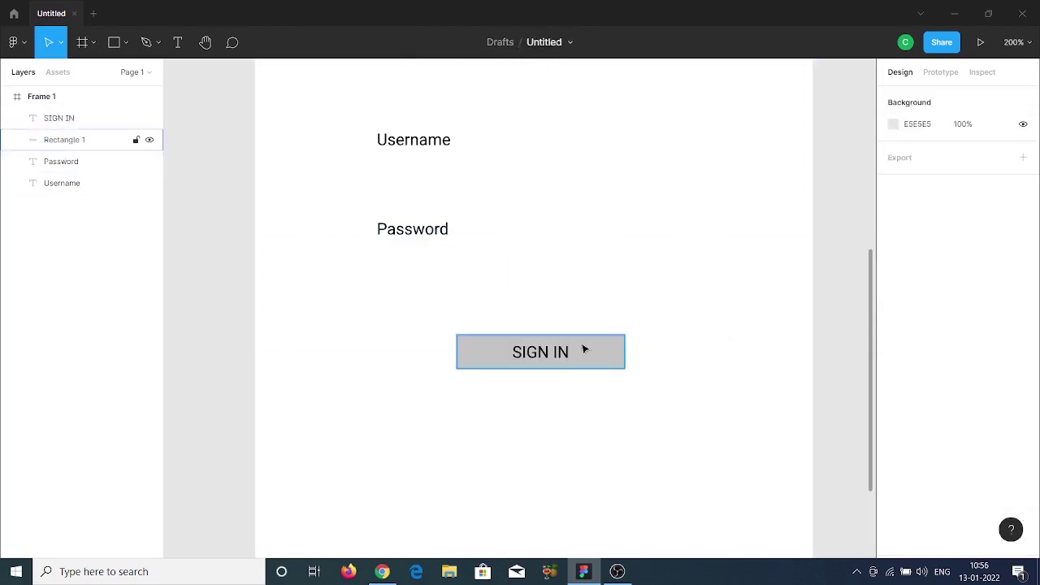
click(580, 348)
click(986, 177)
text(8)
key(Return)
click(650, 230)
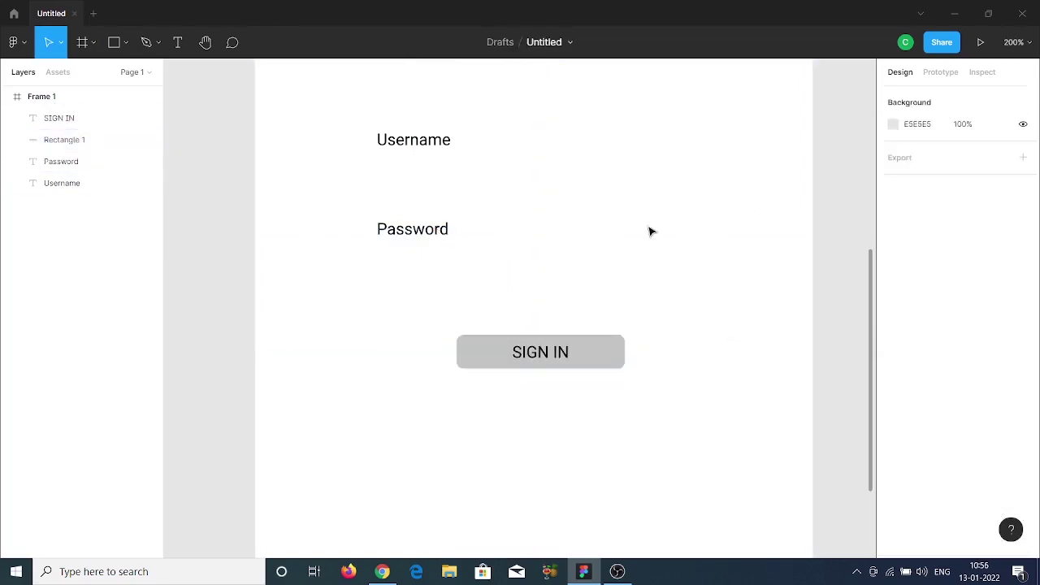
drag(406, 229, 416, 416)
Change the spare label to "Don't have an account? Sign up" and centre it under SIGN IN
double_click(416, 416)
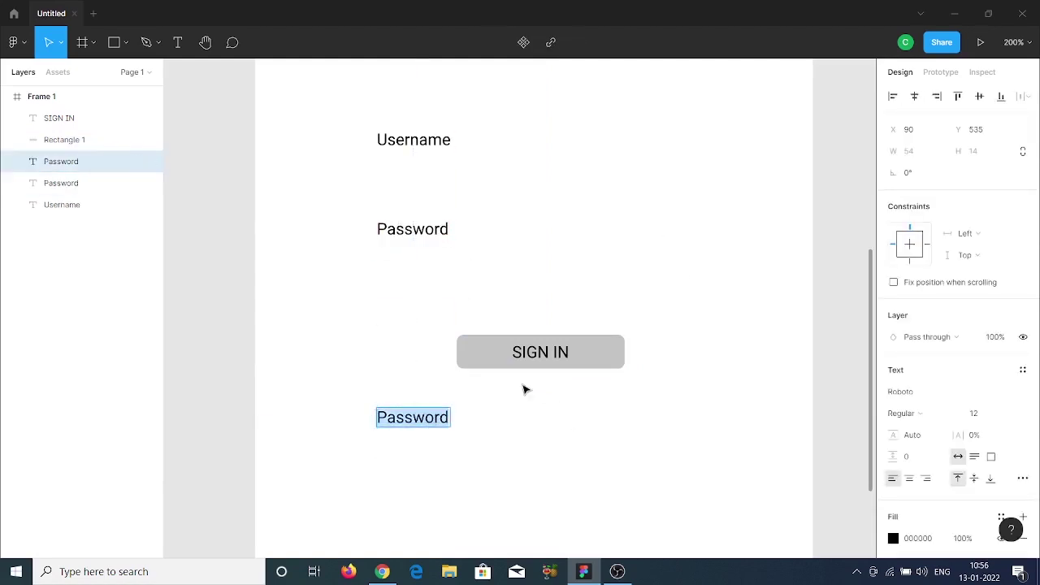
text(Don’t)
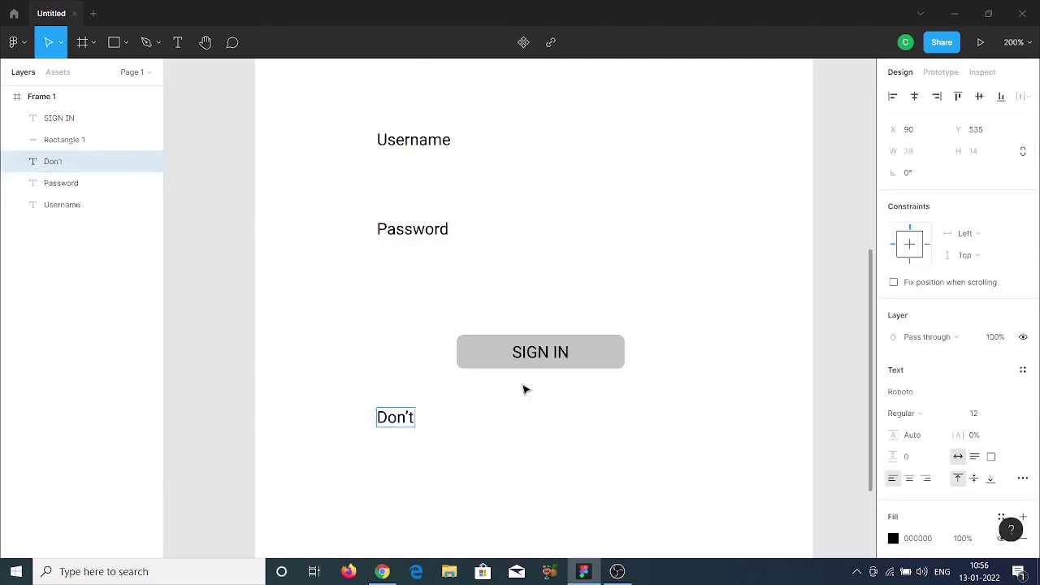
text( have an account ? Sign up)
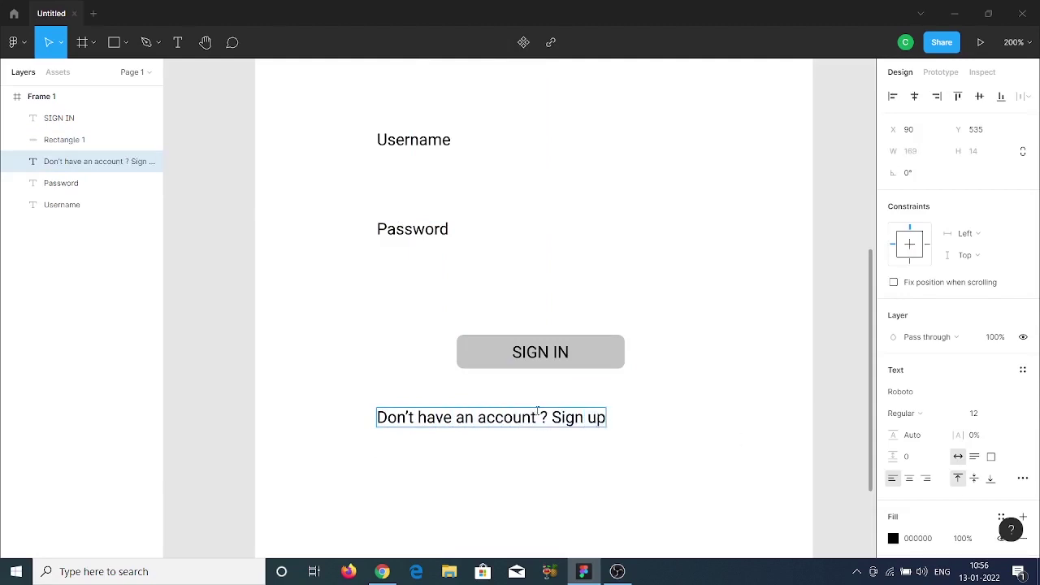
key(BackSpace)
key(Escape)
drag(533, 418, 588, 391)
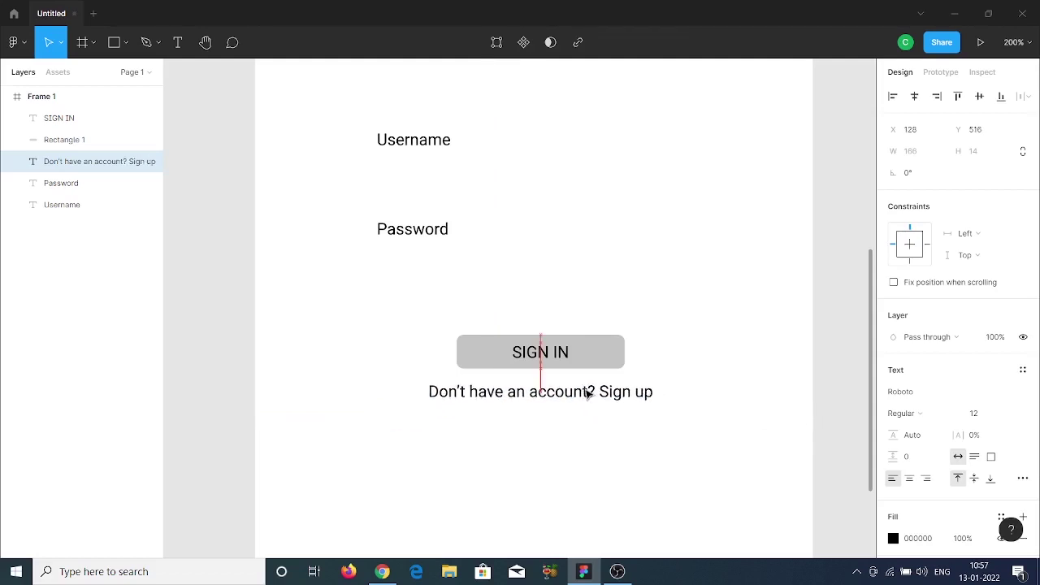
key(shift+0)
scroll(552, 325, up, 2)
Set the Username label to font size 16 and Password to 13
click(729, 325)
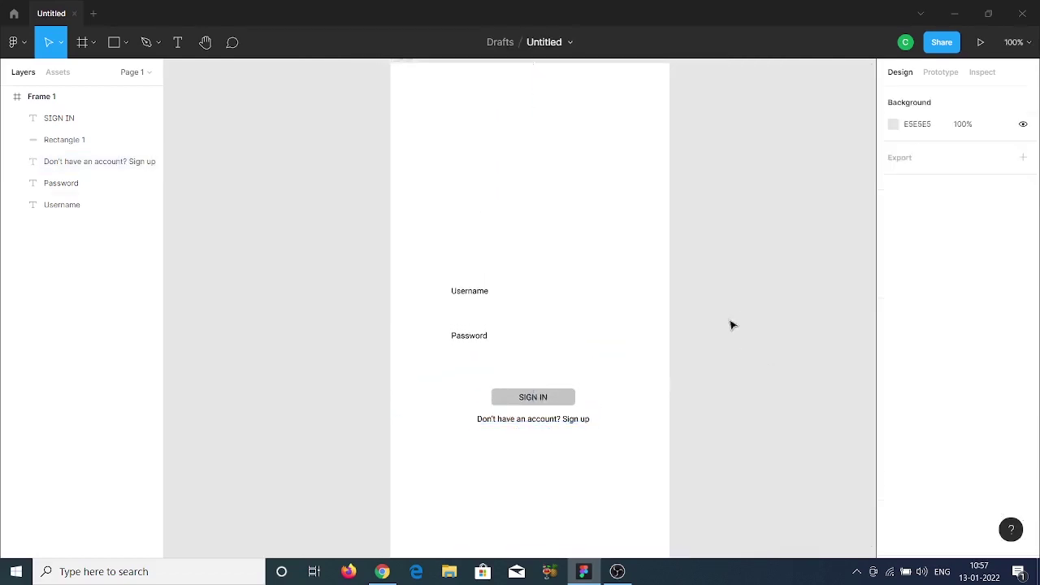
click(470, 289)
click(983, 412)
text(16)
key(Return)
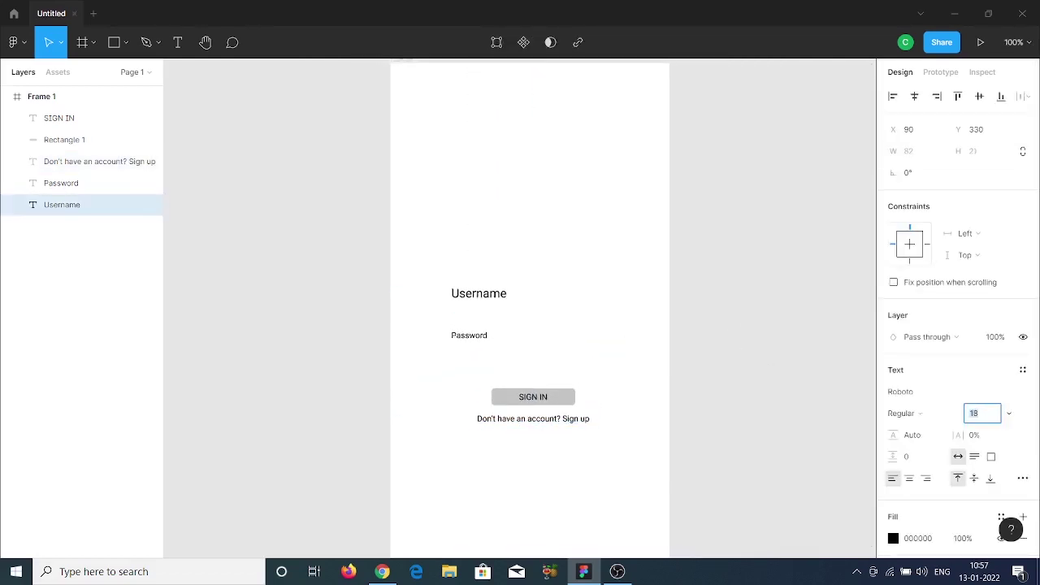
click(470, 335)
click(983, 412)
text(13)
key(Return)
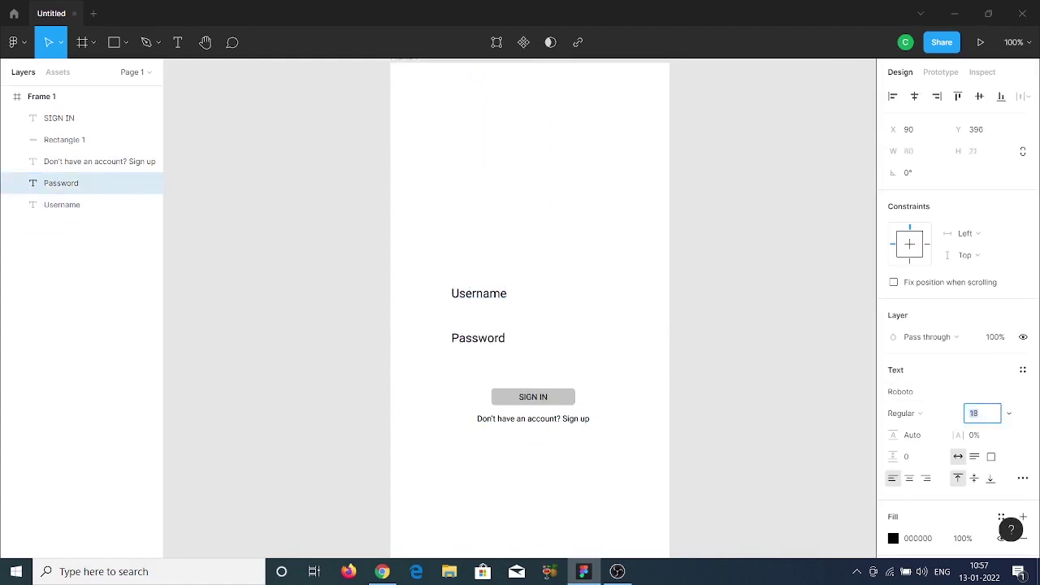
Set SIGN IN to font size 20, widen the button, and re-centre the text on it
click(536, 398)
click(983, 413)
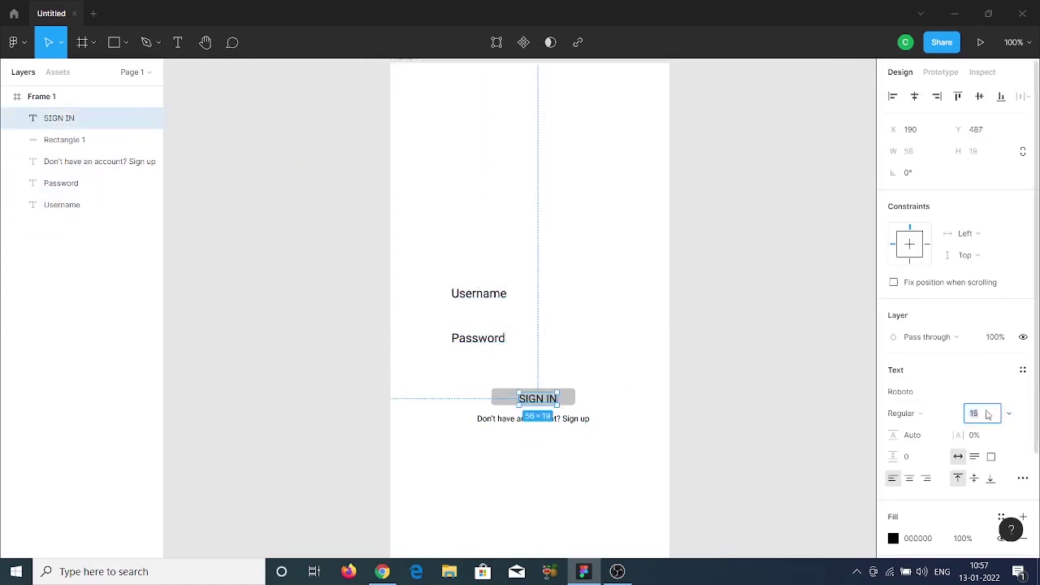
text(20)
key(Return)
click(570, 398)
drag(575, 390, 585, 383)
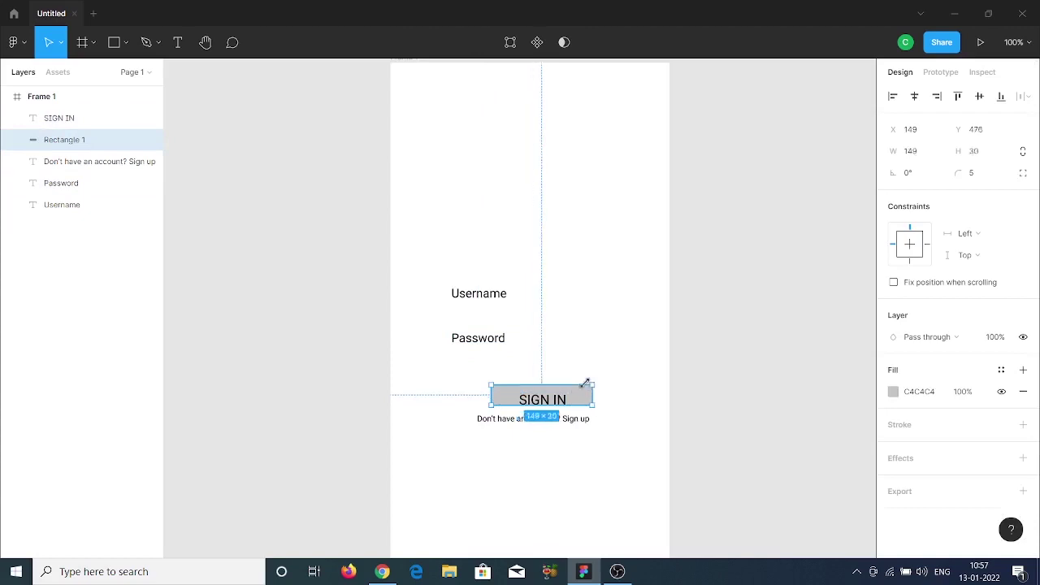
key(ctrl+z)
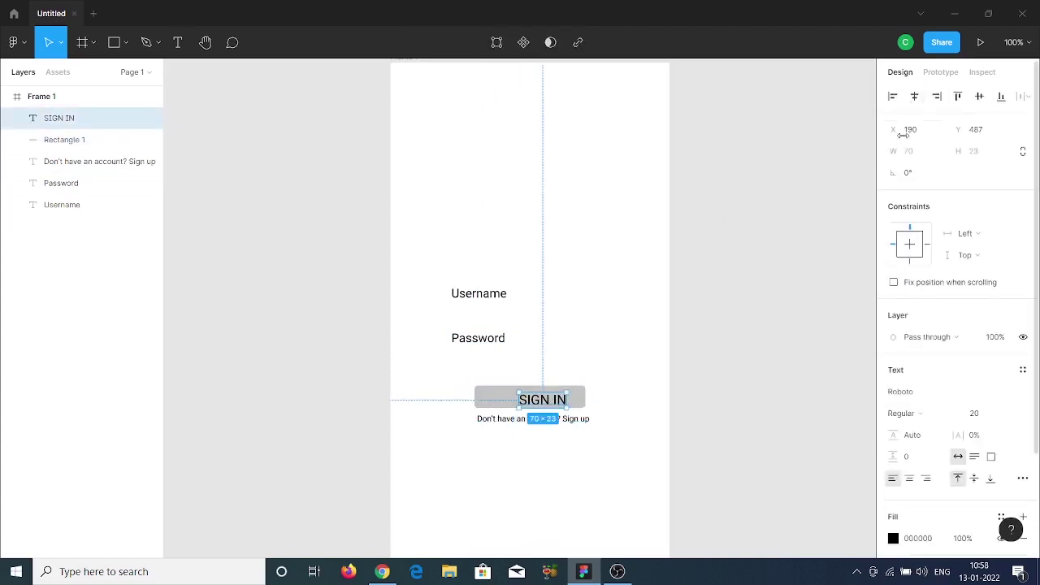
drag(902, 135, 645, 385)
click(645, 386)
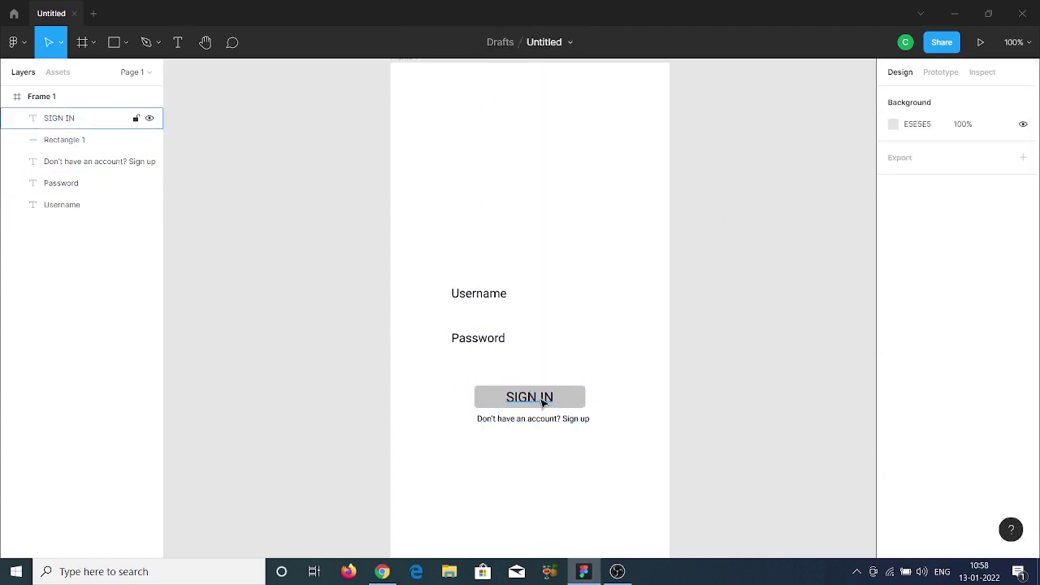
Set the sign-up text to size 14 and move it lower, centred under the button
click(542, 402)
click(571, 420)
click(979, 413)
text(14)
key(Return)
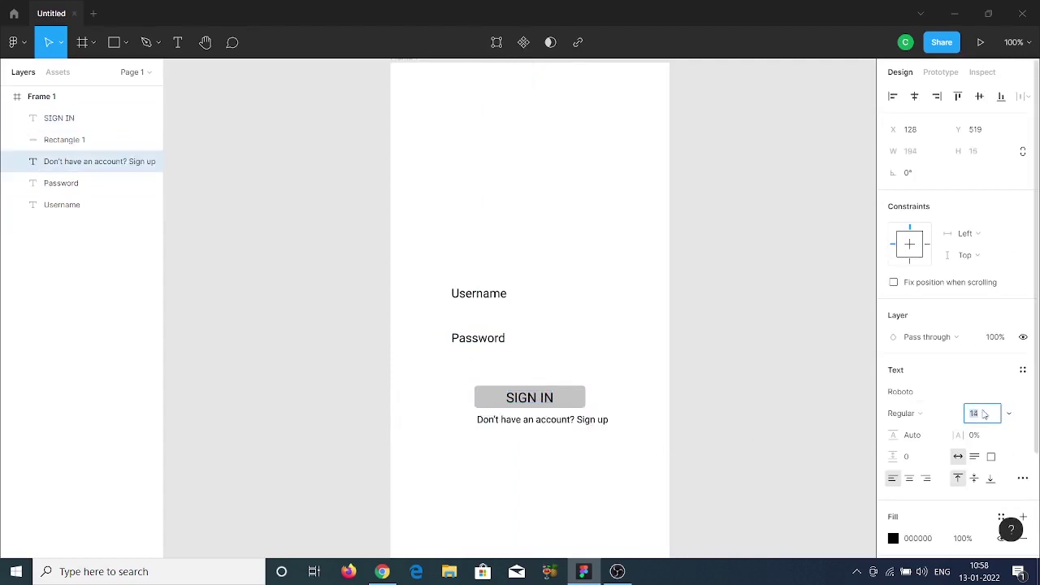
drag(574, 419, 561, 443)
click(636, 378)
Nudge the Username and Password labels into even spacing and alignment
click(487, 294)
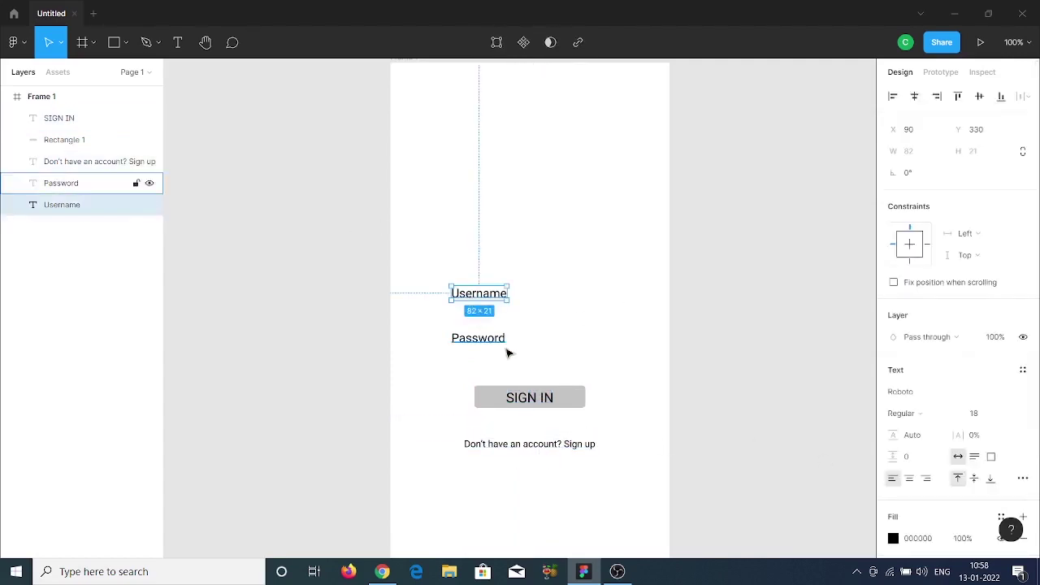
scroll(580, 292, up, 1)
scroll(580, 292, down, 2)
drag(480, 266, 478, 253)
drag(474, 304, 478, 299)
key(Escape)
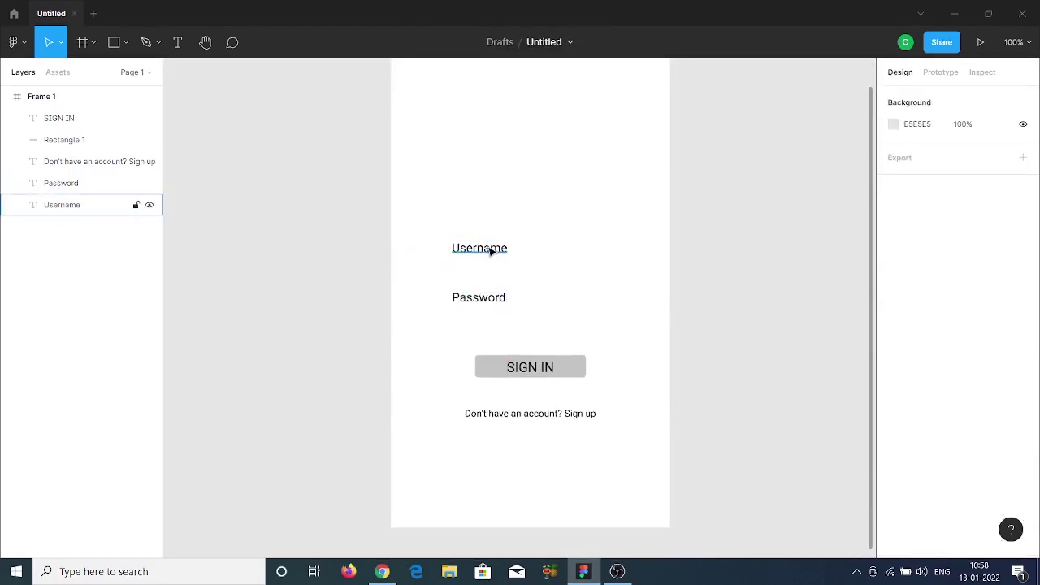
drag(491, 252, 476, 236)
Align Password under Username and draw a line underline beneath Username
drag(477, 303, 465, 302)
key(Escape)
click(123, 50)
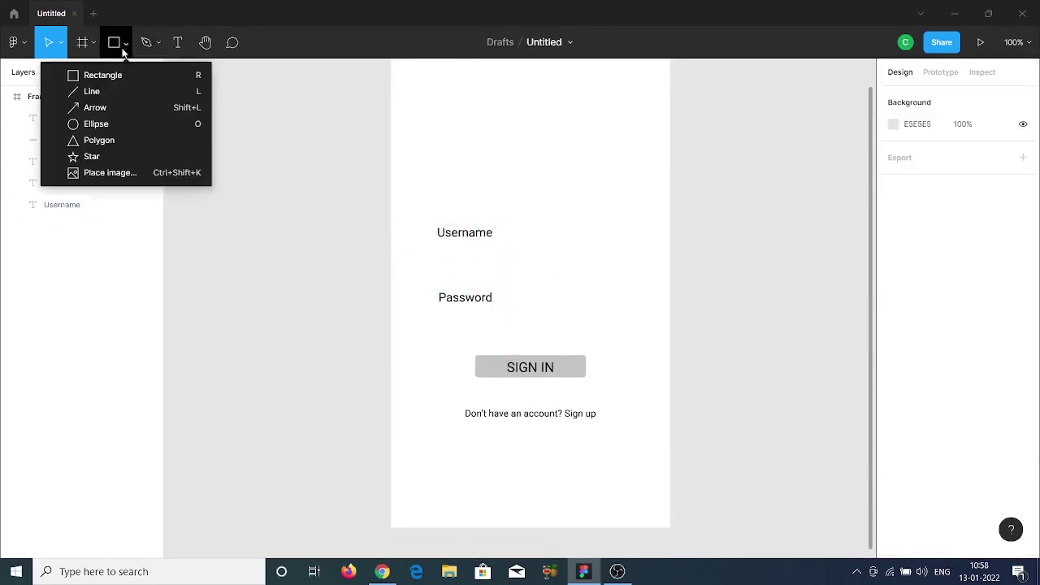
click(91, 91)
key(Escape)
key(l)
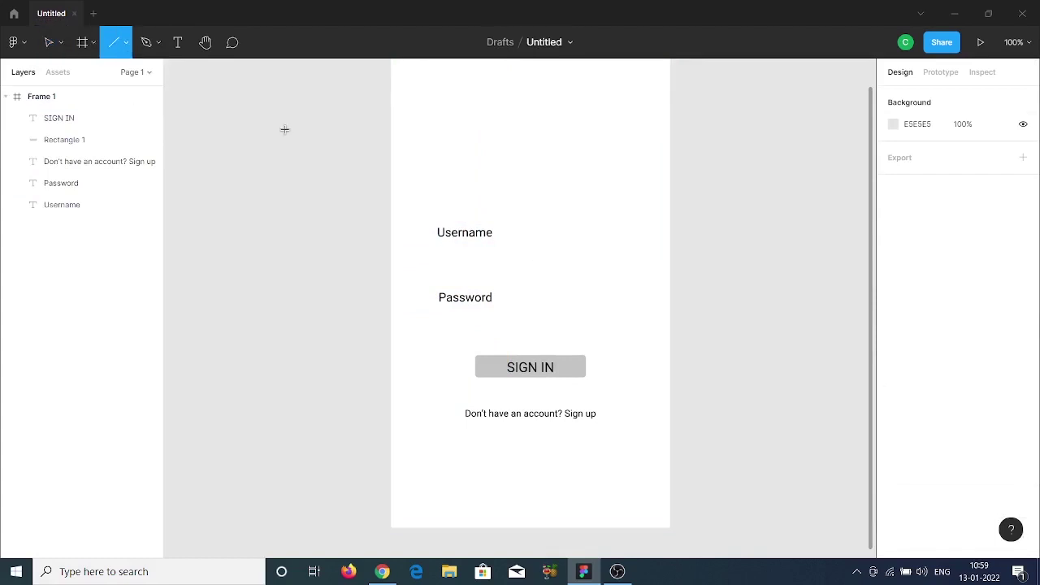
drag(439, 246, 631, 245)
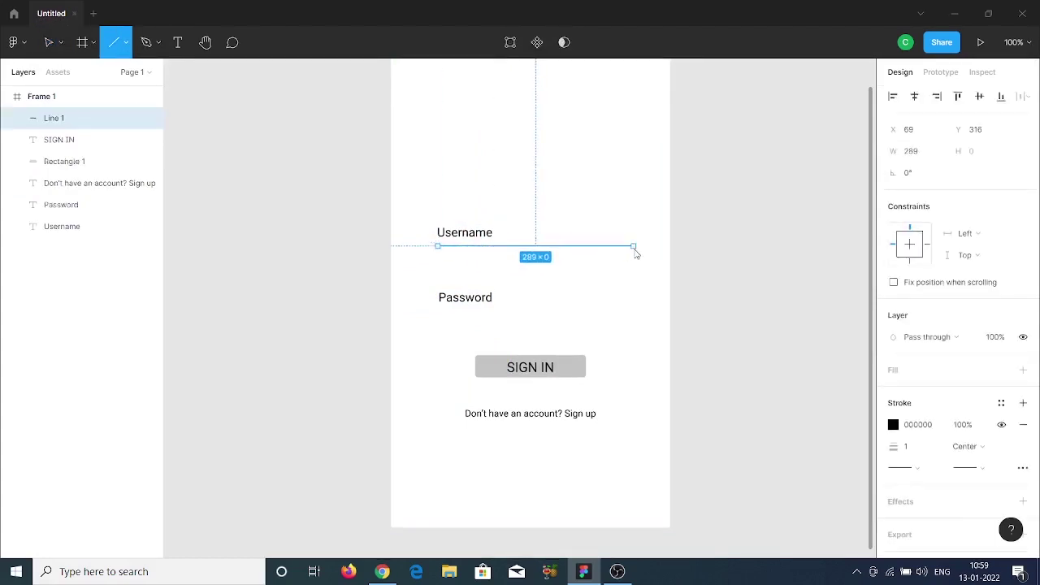
Duplicate the Username underline beneath the Password label
click(474, 260)
click(536, 246)
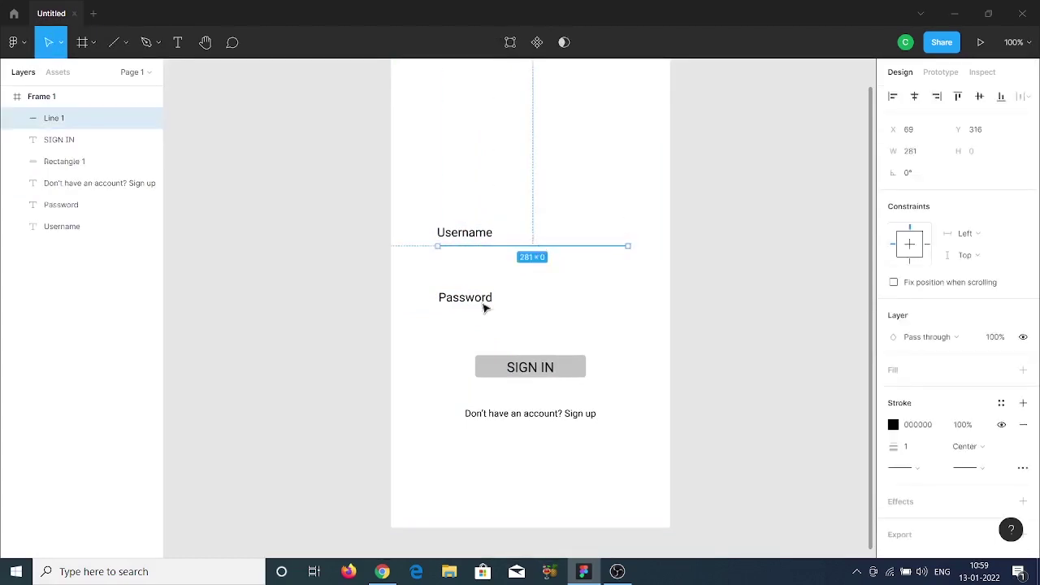
alt+drag(559, 257, 585, 309)
click(598, 260)
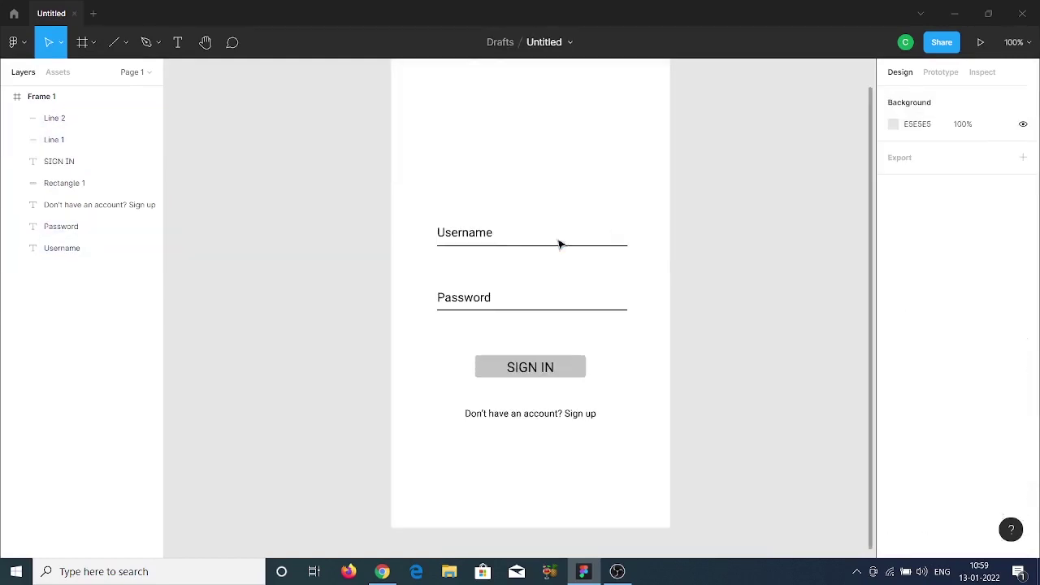
Reduce the Username and Password labels' font size by one step
click(475, 232)
shift+click(471, 298)
click(983, 468)
key(Down)
key(Down)
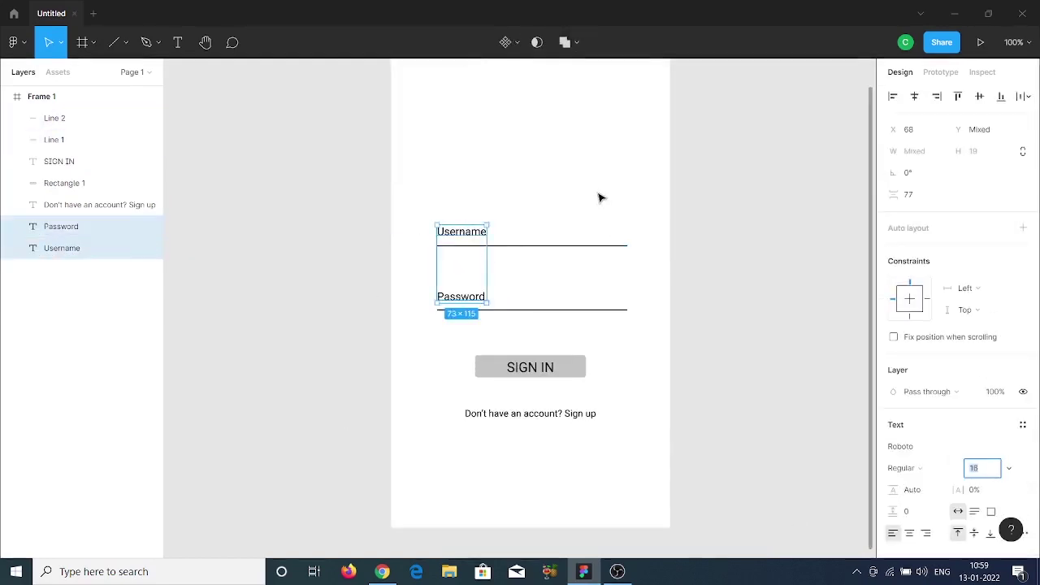
Launch the Iconify plugin from the phone frame's context menu
drag(599, 198, 617, 319)
click(685, 276)
right_click(523, 149)
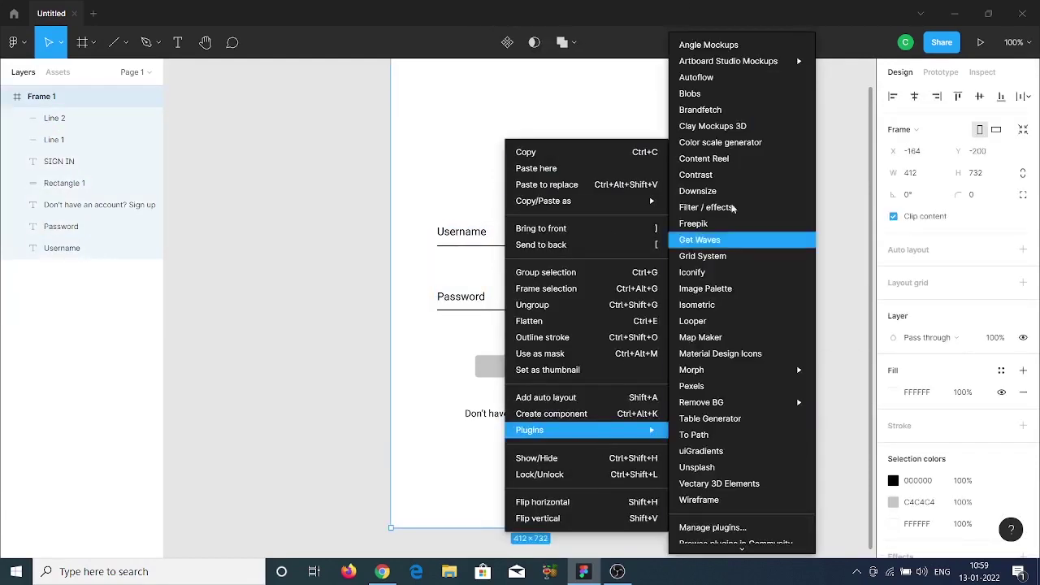
click(735, 270)
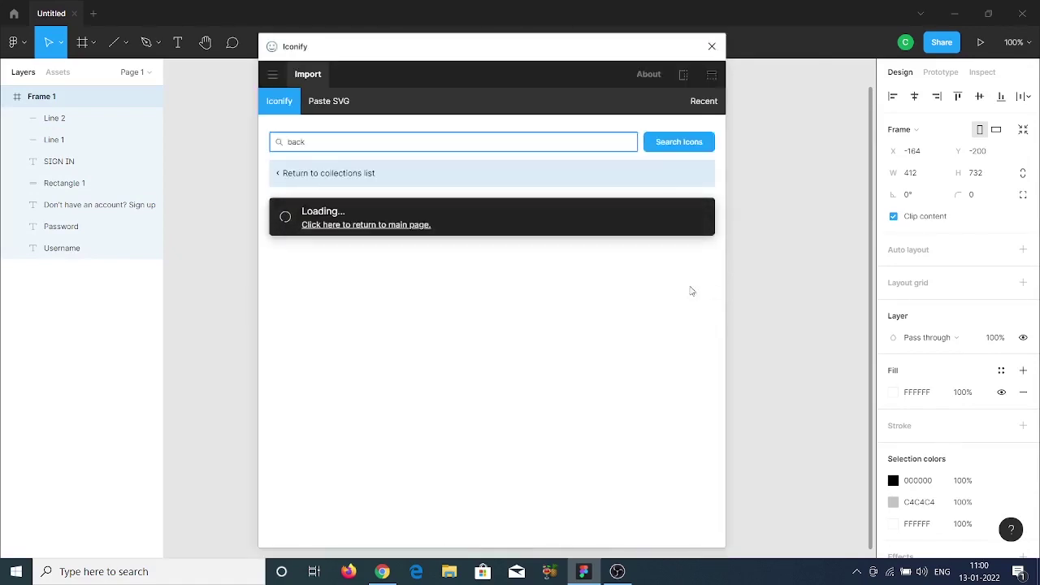
Search Iconify for 'eyes' and choose the crossed-out eye icon
key(BackSpace)
key(BackSpace)
key(BackSpace)
text(eyes)
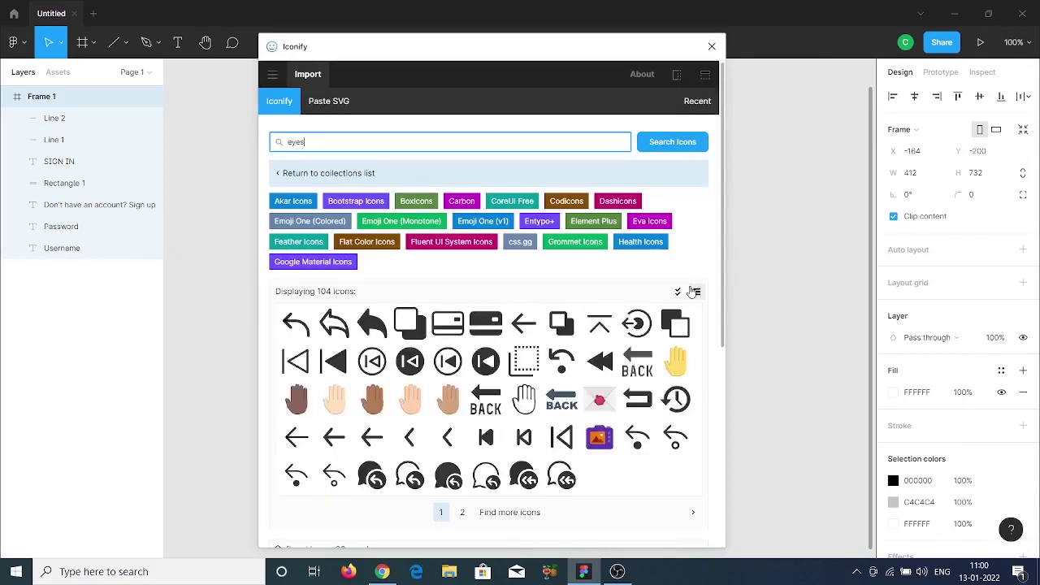
key(Return)
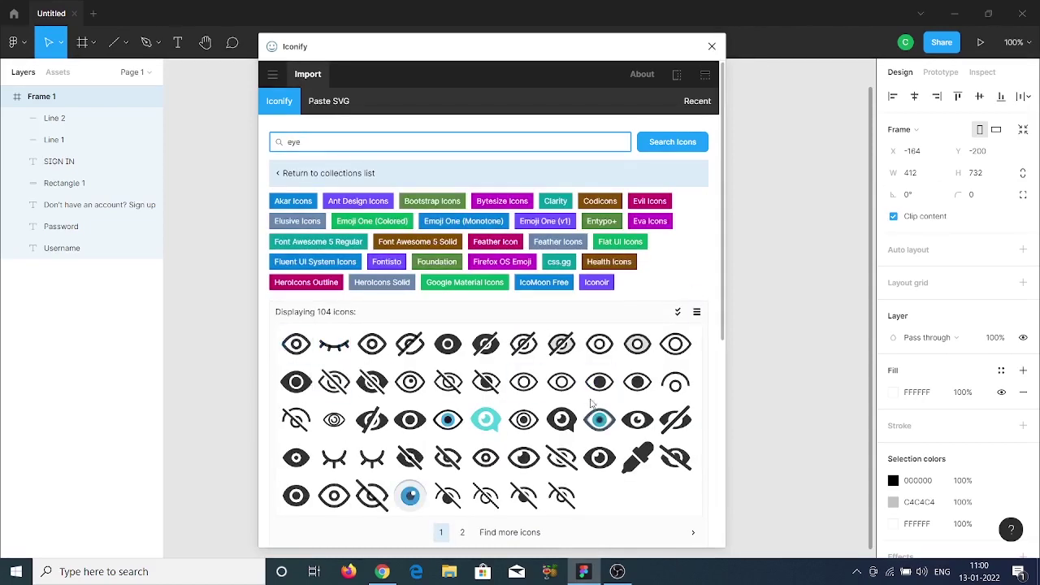
click(524, 344)
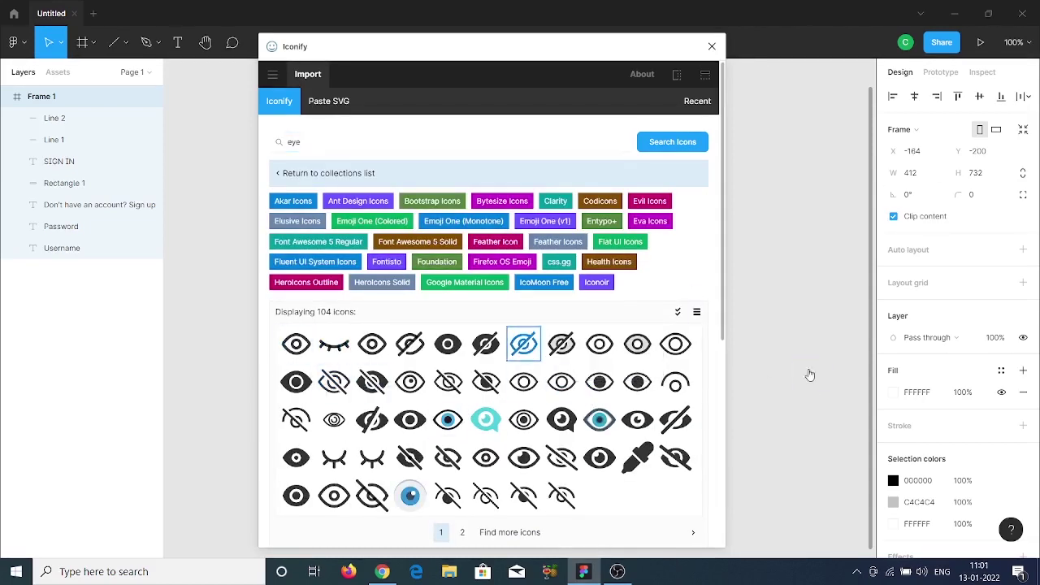
Import the crossed-out eye icon and shrink it to 25 px wide near the frame
click(712, 46)
drag(711, 338, 211, 409)
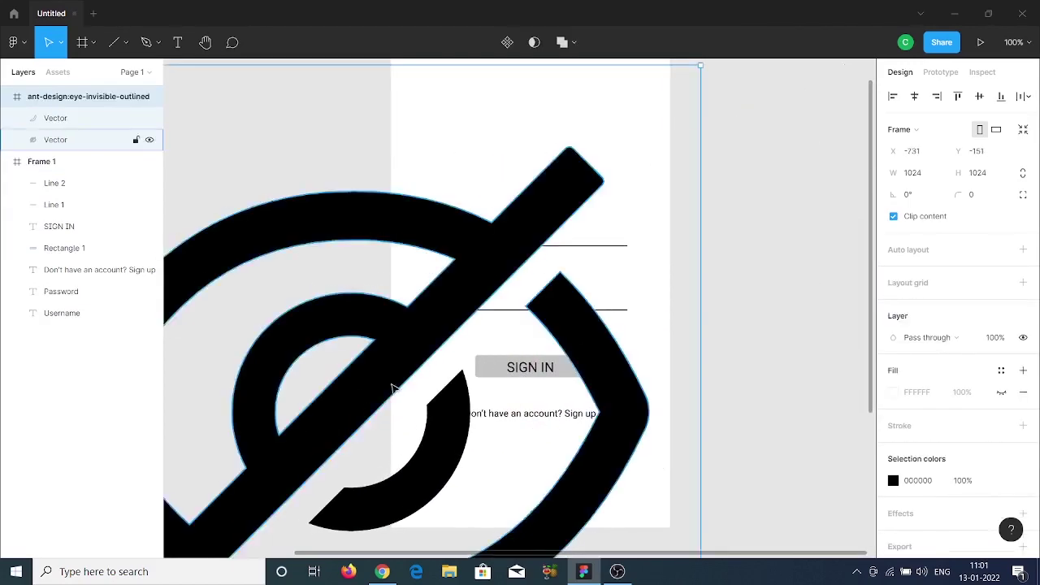
text(5)
key(Return)
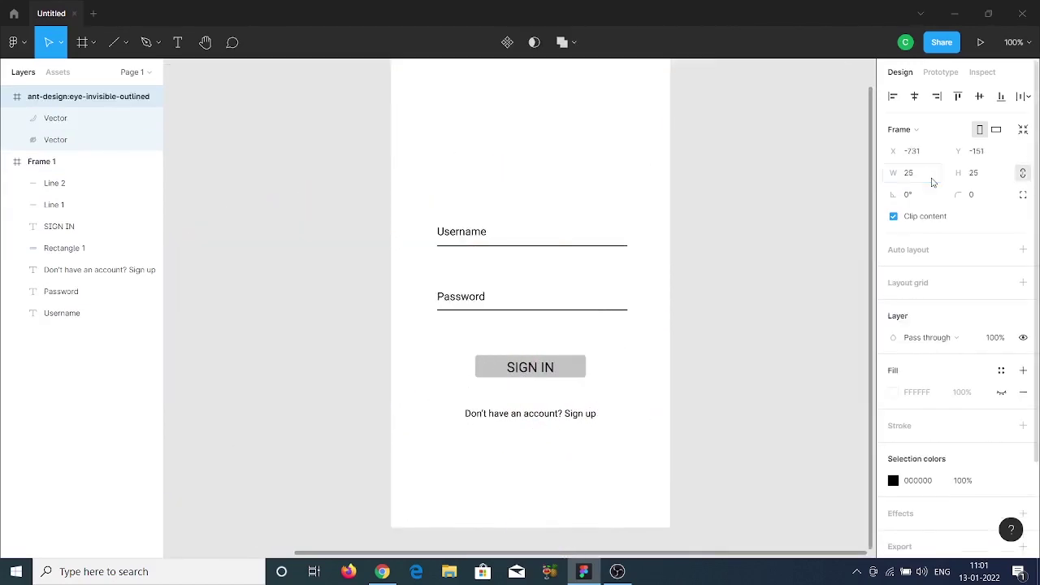
key(ctrl+minus)
drag(268, 190, 348, 251)
key(shift+0)
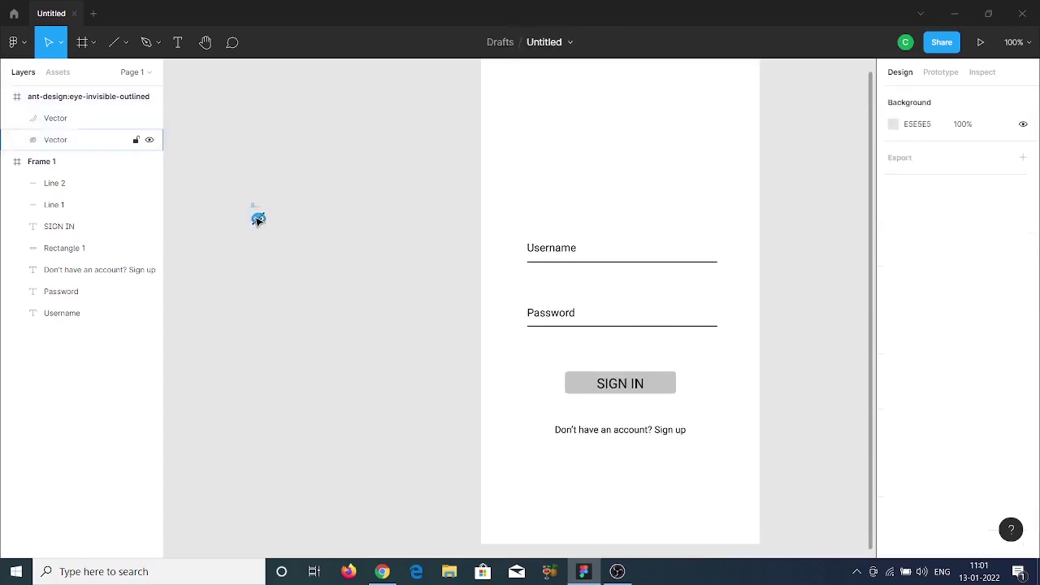
Group the eye icon's vector shapes into a single icon beside Password
drag(257, 216, 427, 295)
key(ctrl+z)
mouse_move(276, 237)
mouse_down()
mouse_move(260, 223)
mouse_move(345, 299)
mouse_move(710, 317)
mouse_up()
key(ctrl+g)
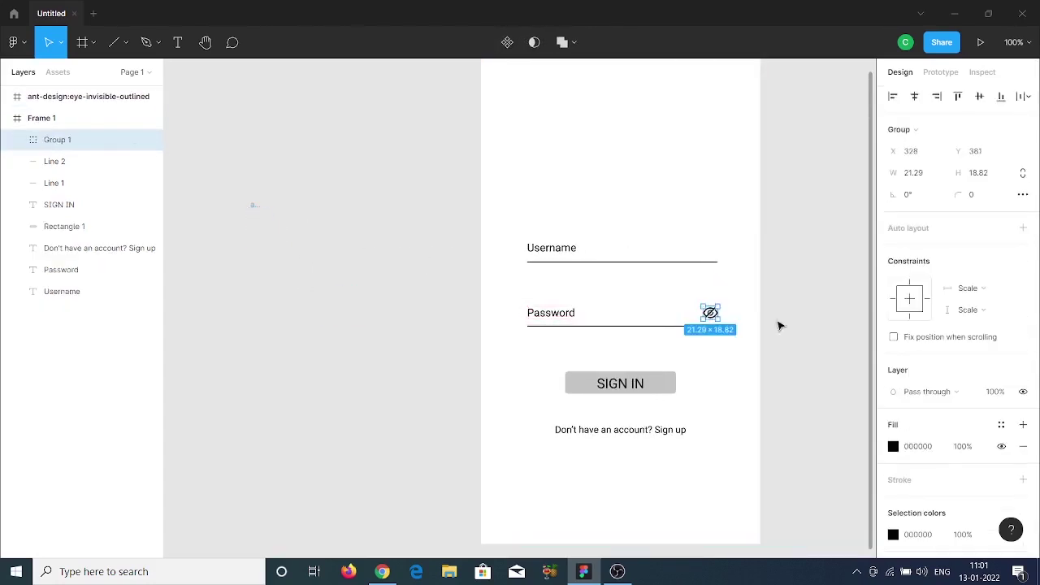
click(779, 325)
Group the Username label with its underline
scroll(657, 350, down, 3)
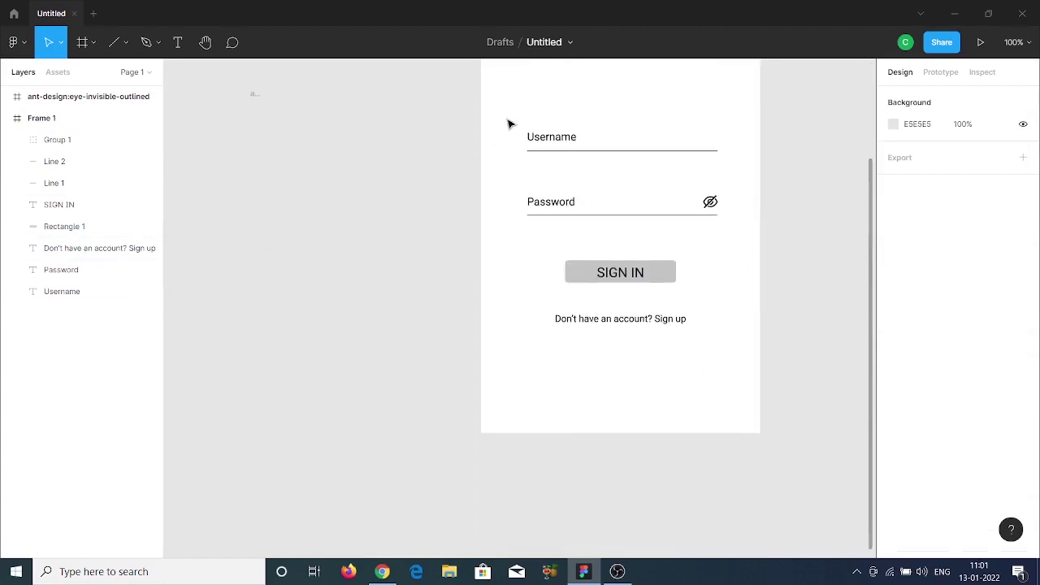
drag(510, 122, 728, 168)
key(ctrl+g)
Group the Password label, underline and eye icon, and move it and the SIGN IN button up
drag(510, 185, 731, 223)
key(ctrl+g)
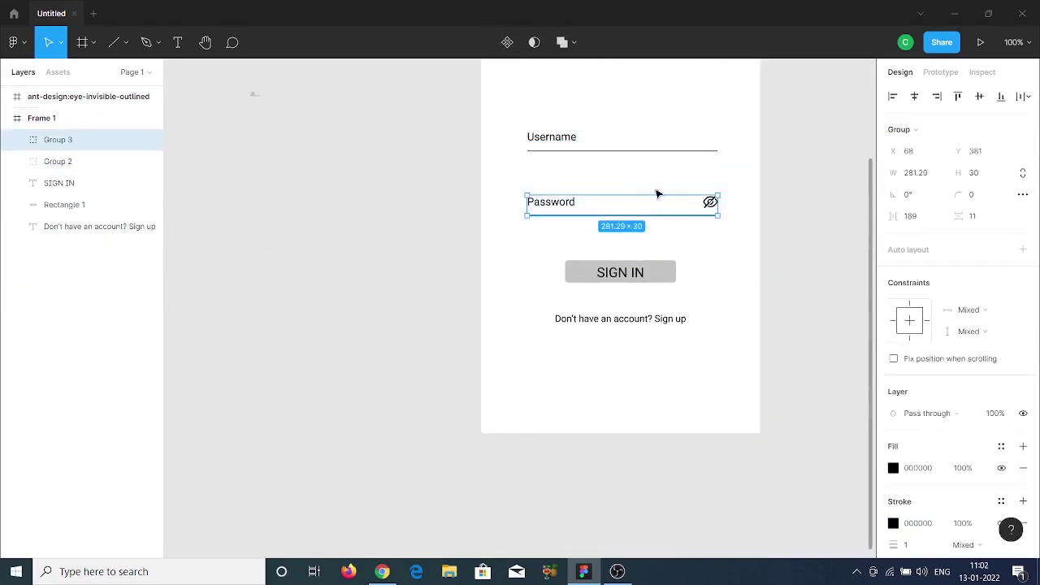
drag(657, 195, 661, 193)
click(650, 280)
shift+click(620, 272)
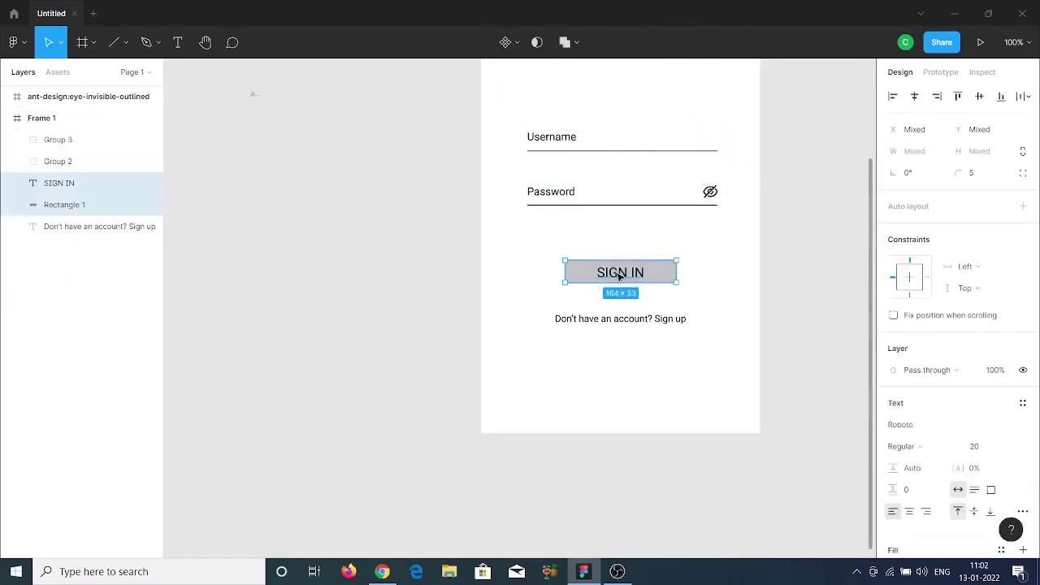
drag(619, 272, 616, 267)
Nudge the sign-up line up evenly under the SIGN IN button
click(679, 319)
drag(687, 329, 668, 317)
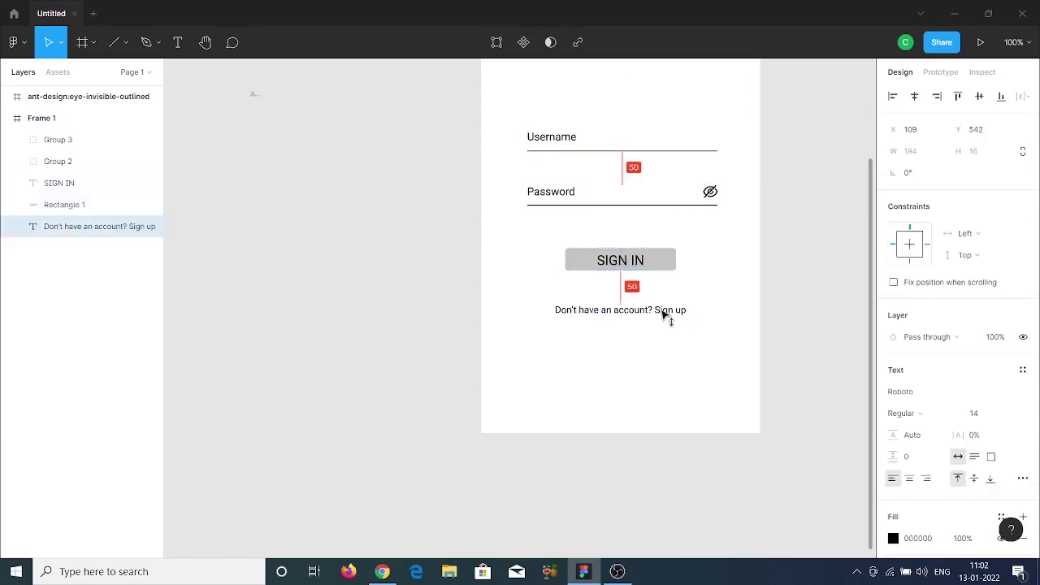
key(minus)
click(682, 339)
Shift the whole form block with Shift+arrow keys to sit lower in the frame
key(ctrl+a)
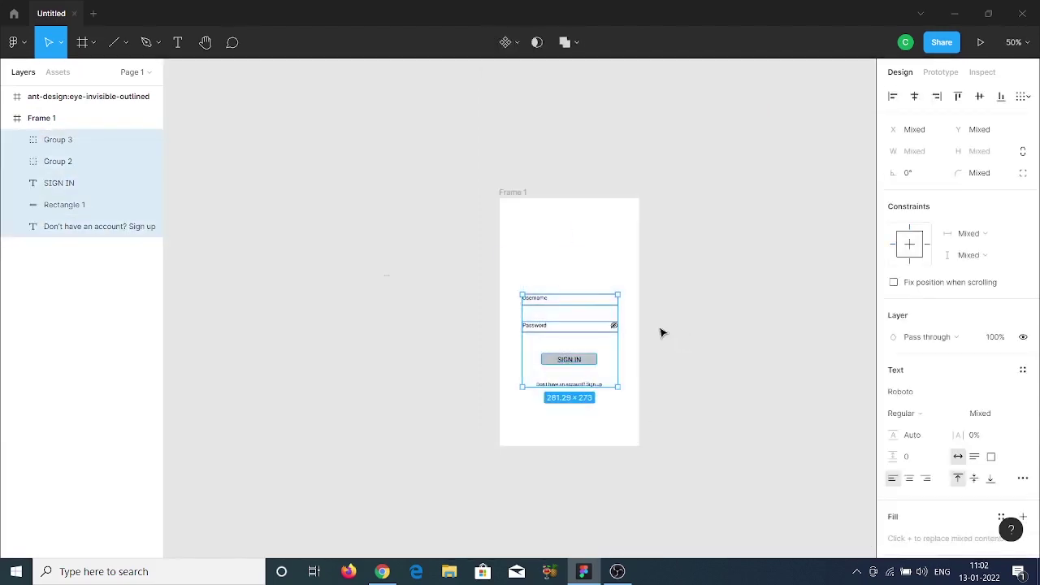
key(shift+Up)
key(shift+Up)
key(shift+Up)
key(shift+Down)
key(shift+Down)
key(shift+Down)
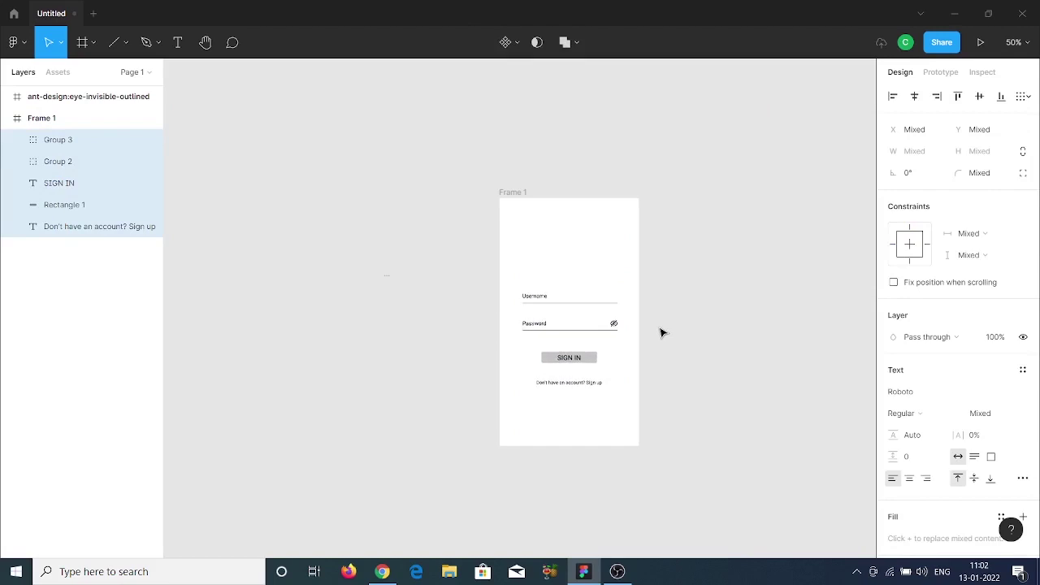
click(662, 251)
key(shift+0)
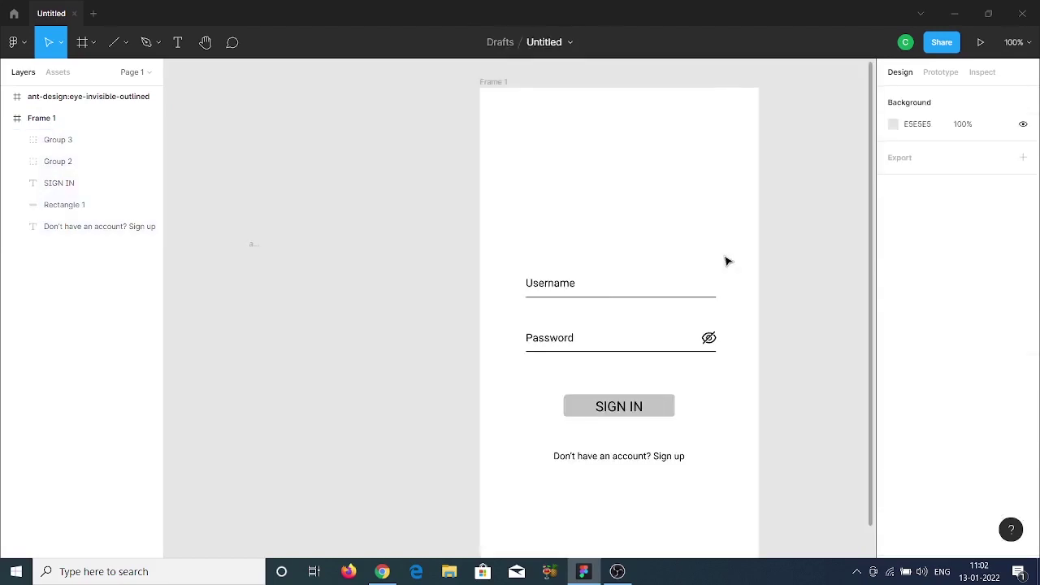
scroll(455, 256, down, 1)
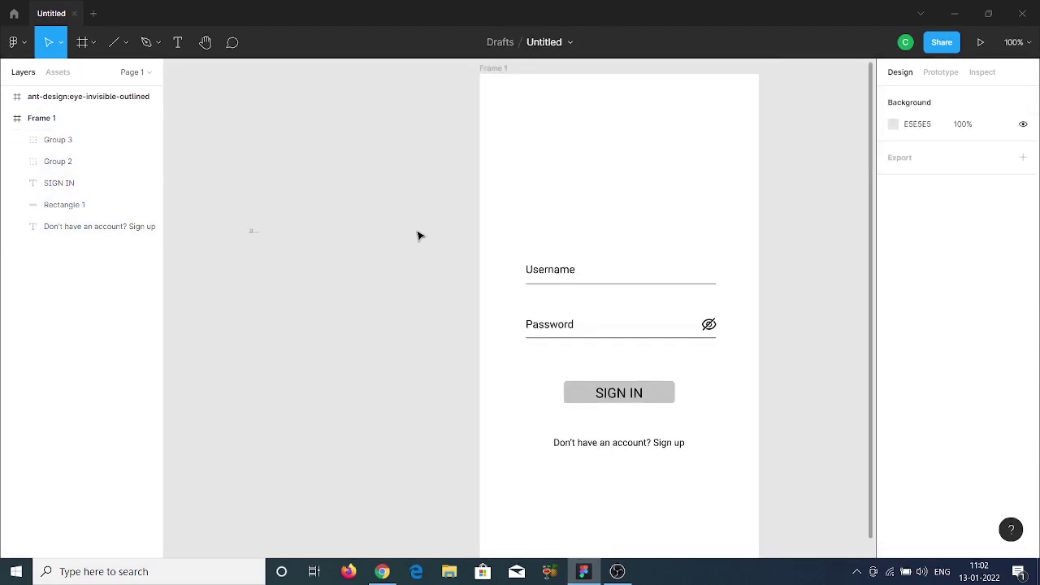
right_click(306, 152)
Draw a 50 px grey circle logo placeholder centred above the Username field
click(128, 44)
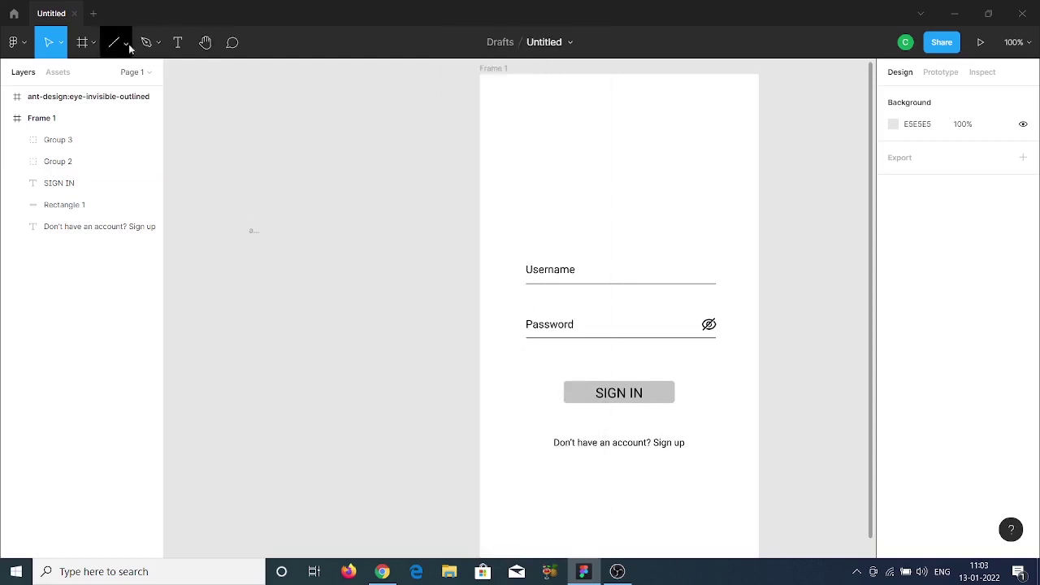
click(92, 123)
mouse_move(594, 169)
mouse_down()
mouse_move(641, 213)
mouse_move(625, 214)
mouse_up()
click(910, 151)
text(50)
click(647, 198)
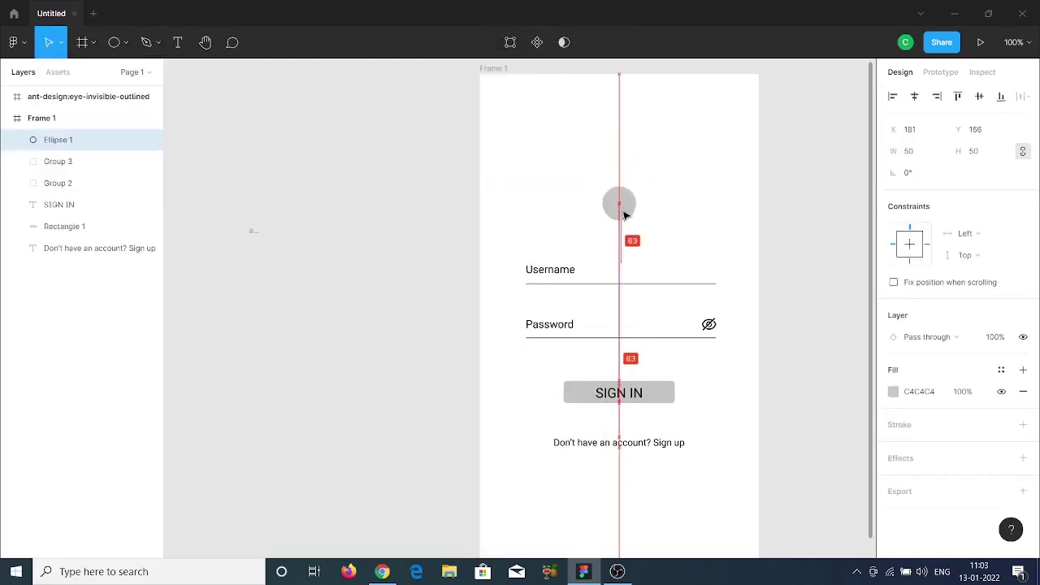
key(Escape)
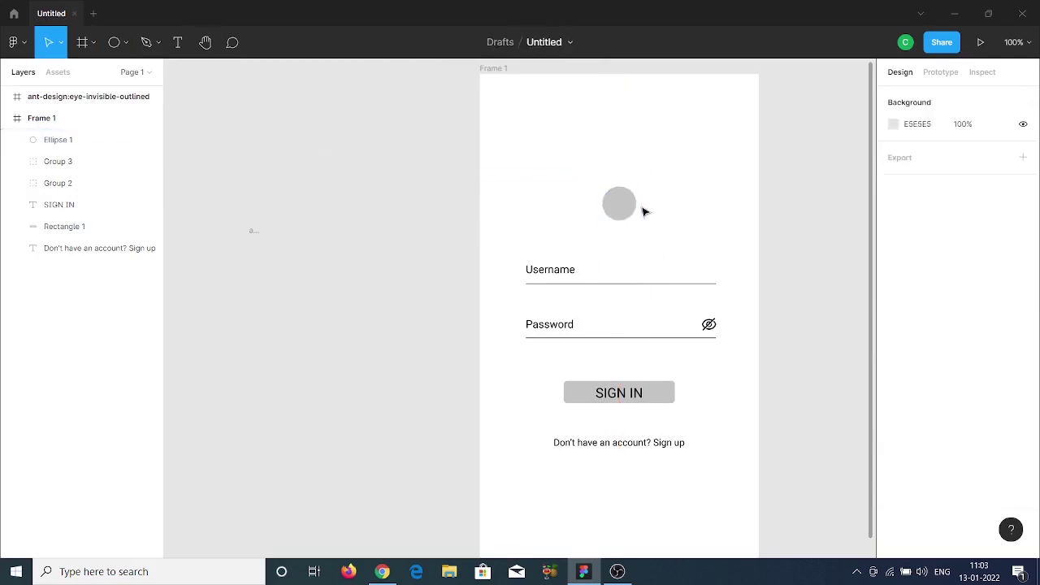
click(632, 208)
right_click(379, 151)
key(Escape)
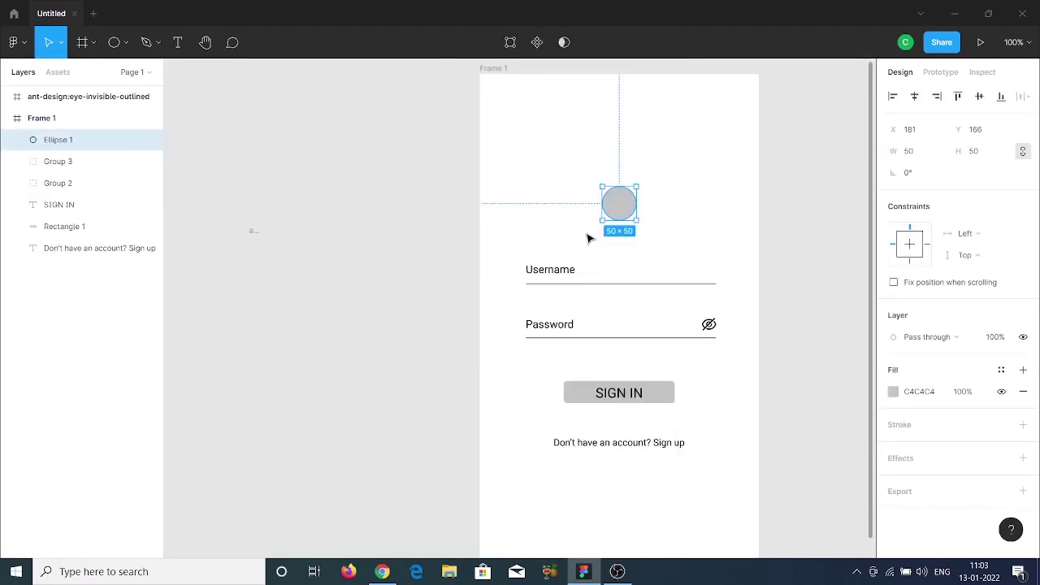
Move Content Reel beside the frame and try icon searches for 'logo', 'com' and 'brand'
drag(642, 71, 351, 100)
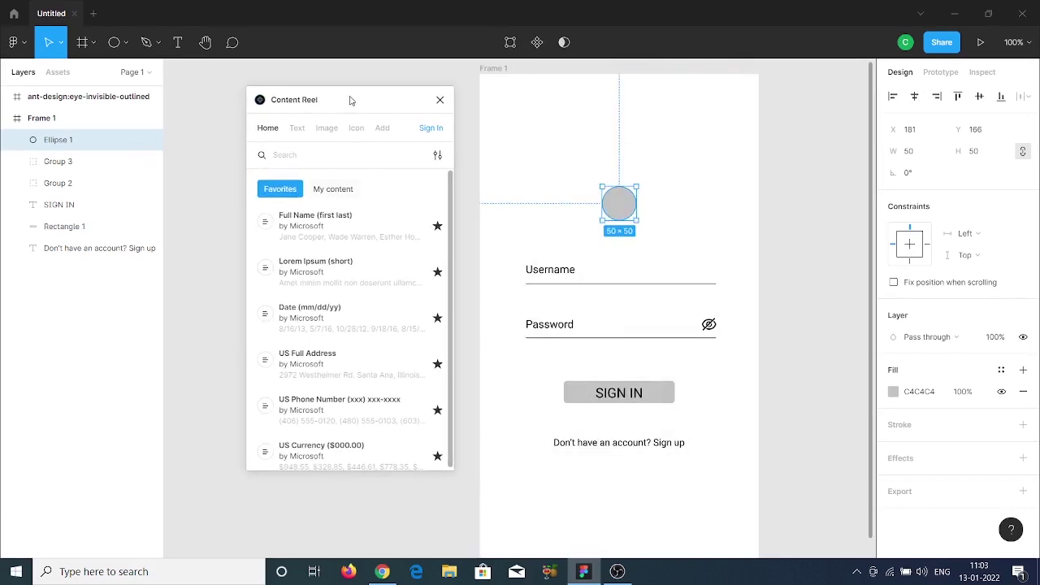
click(356, 128)
text(logo)
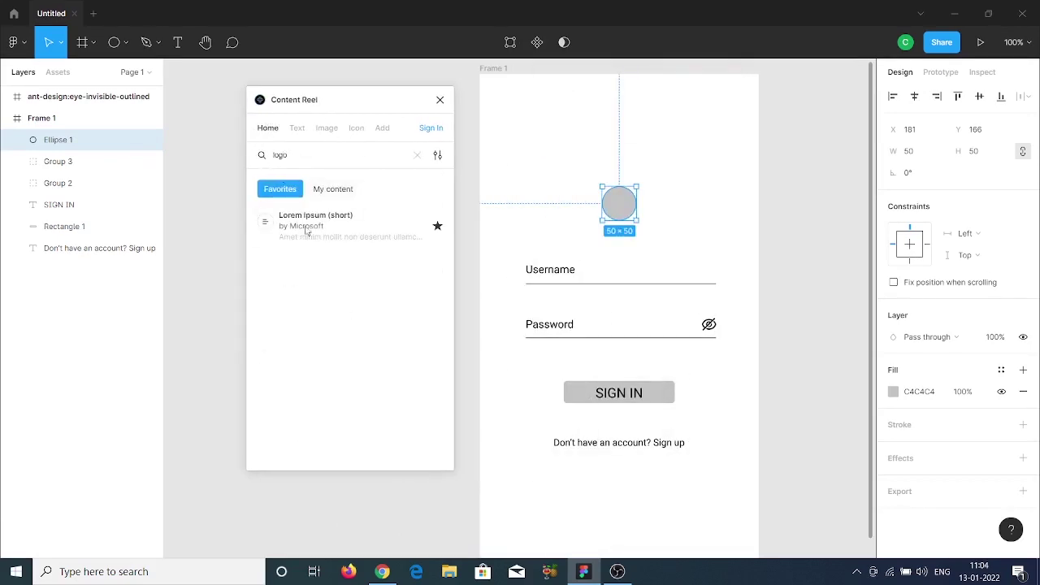
key(BackSpace)
key(BackSpace)
key(BackSpace)
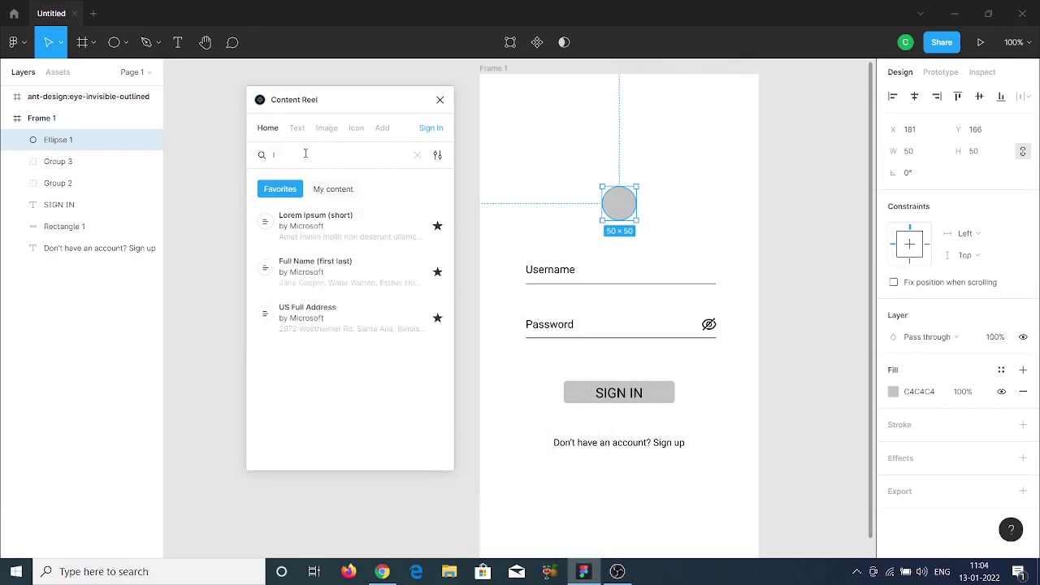
text(com)
key(BackSpace)
key(BackSpace)
key(BackSpace)
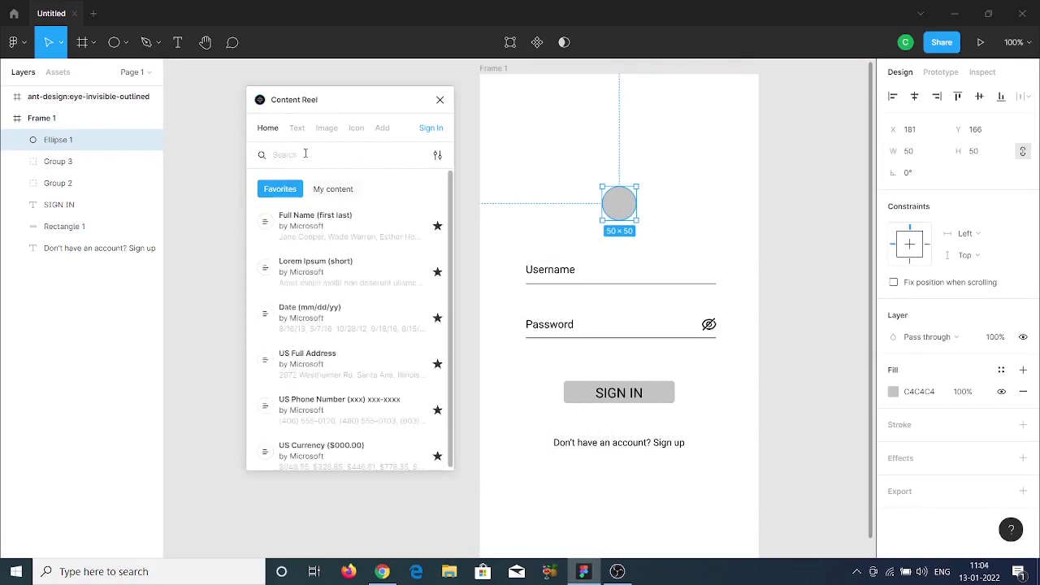
text(brand)
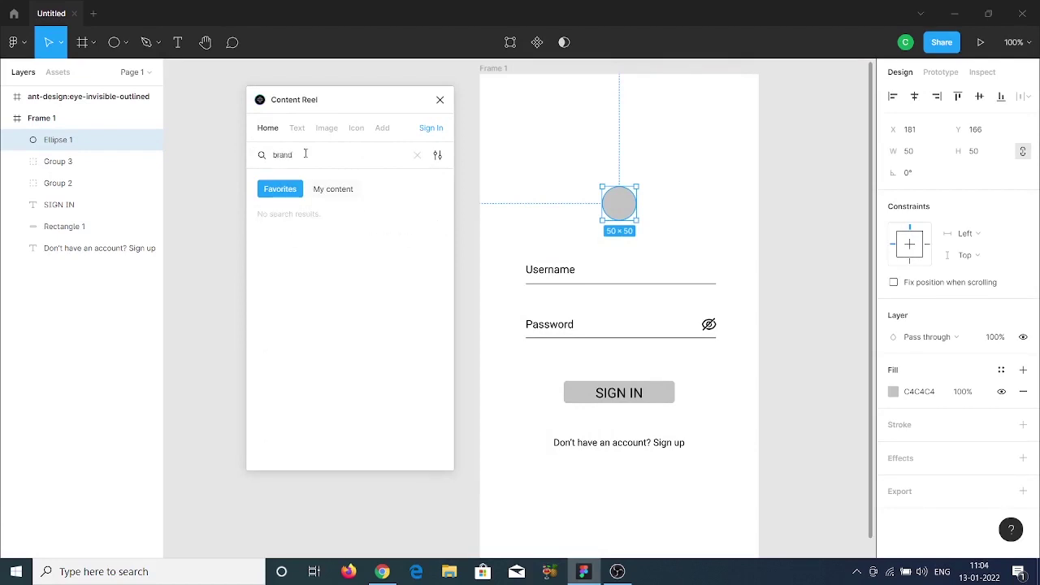
key(BackSpace)
key(BackSpace)
key(BackSpace)
Switch Content Reel to image collections and search them for 'logo'
click(355, 130)
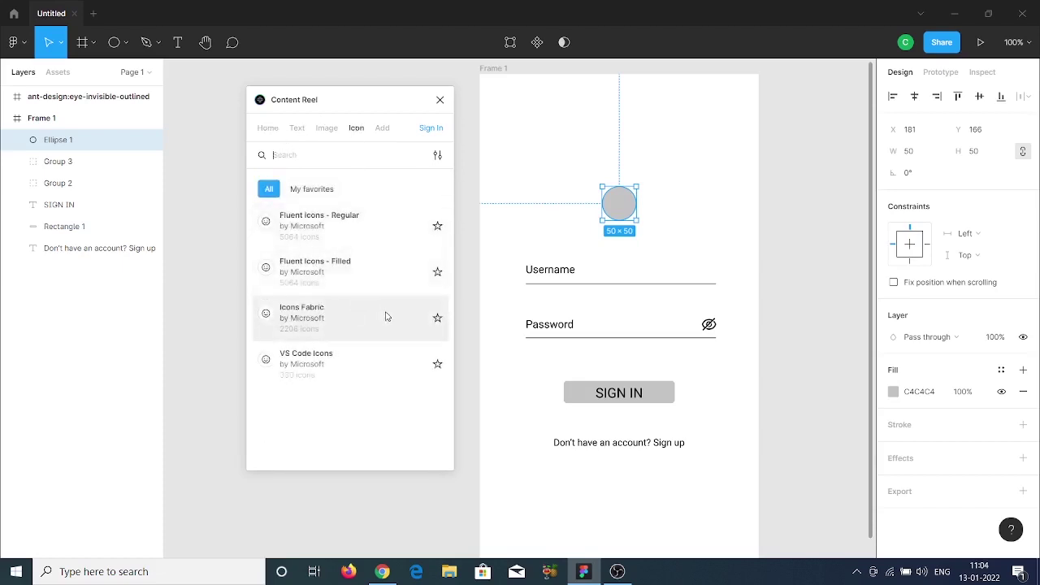
click(266, 129)
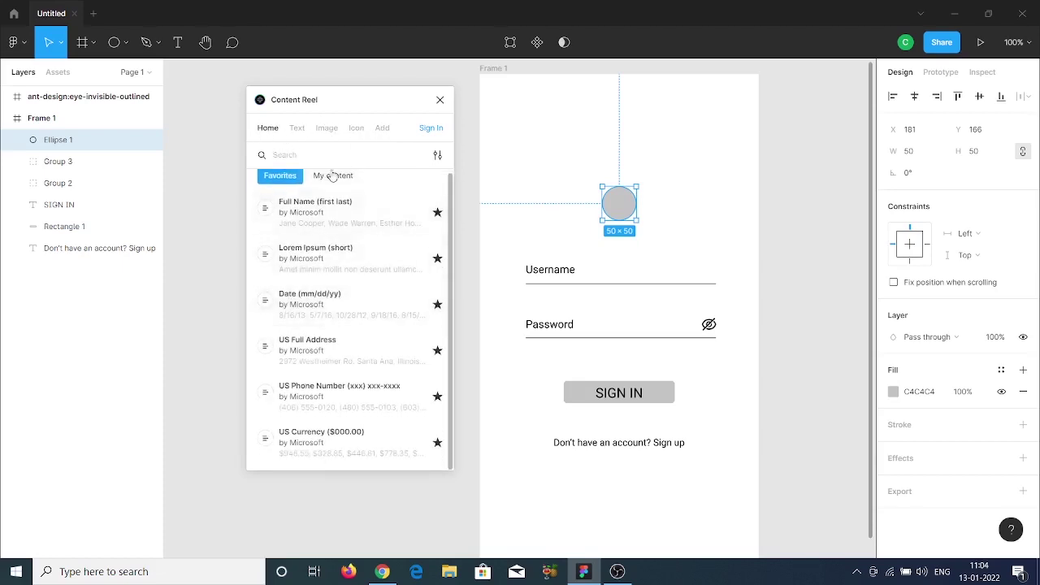
click(297, 128)
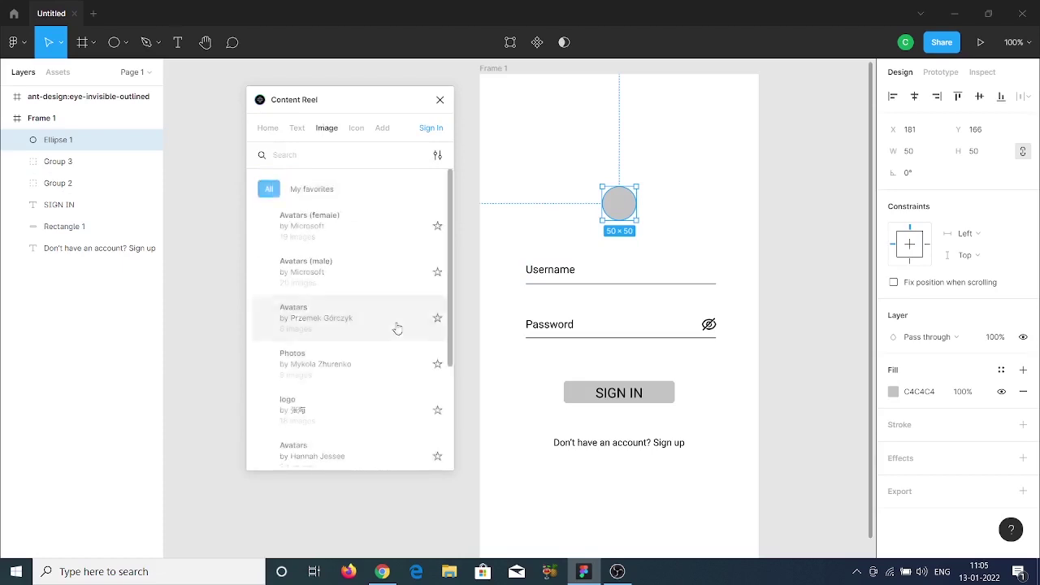
scroll(363, 339, down, 2)
text(logo)
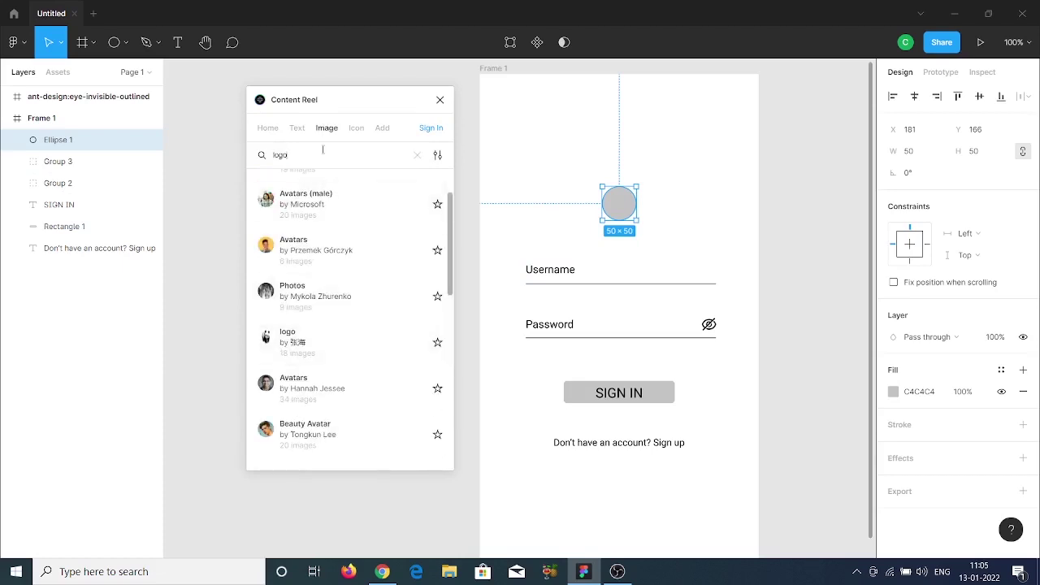
key(Return)
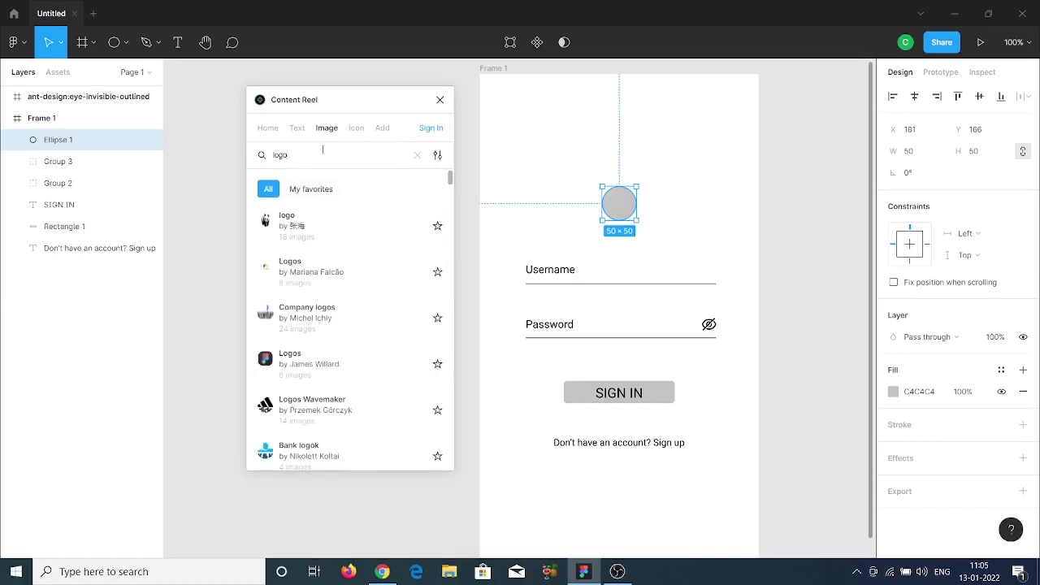
scroll(349, 333, down, 1)
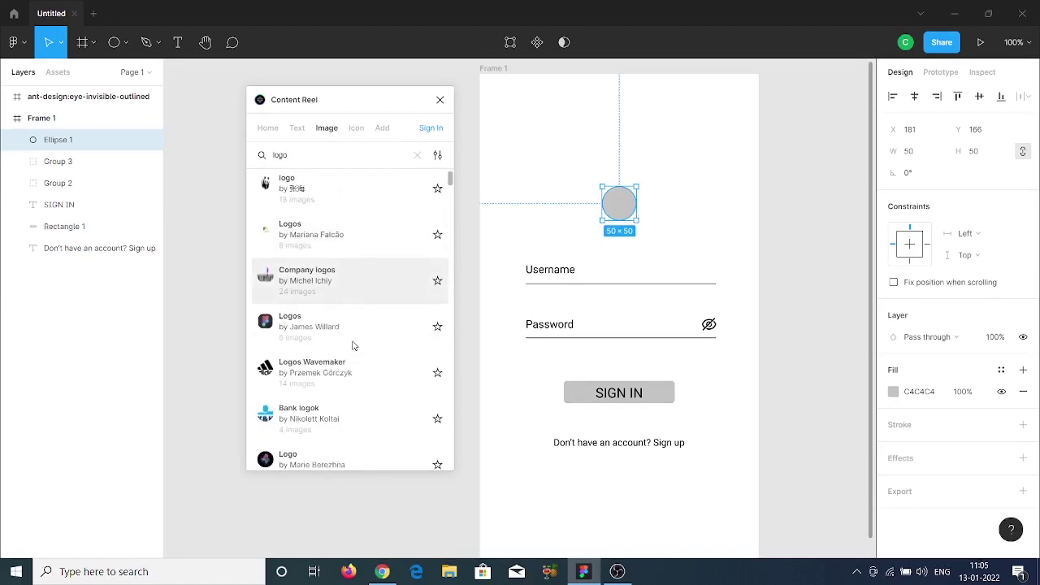
scroll(283, 333, down, 5)
scroll(365, 349, up, 3)
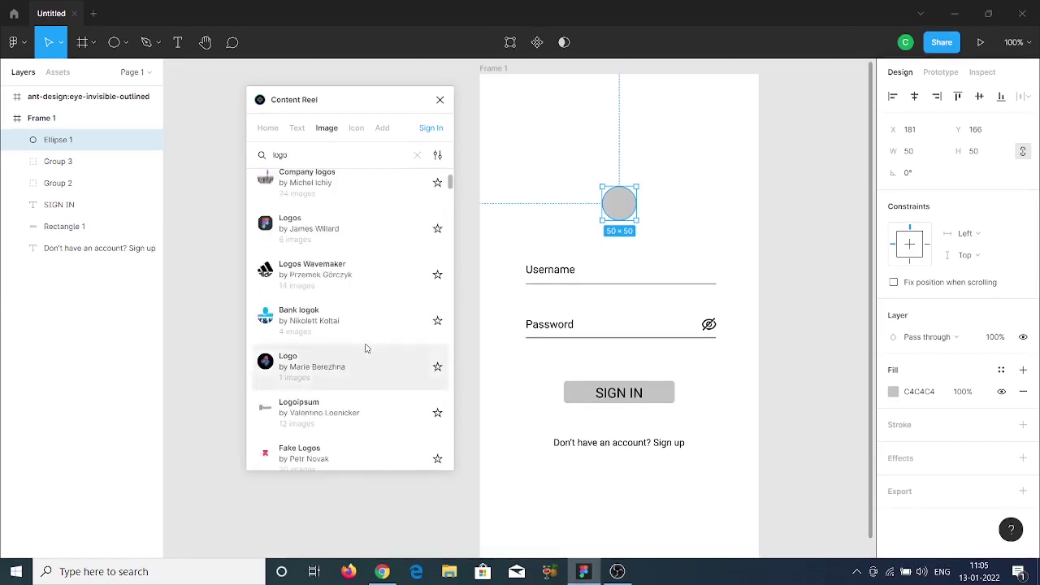
Preview the Logos by James Willard collection, then open Fake Logos instead
click(332, 237)
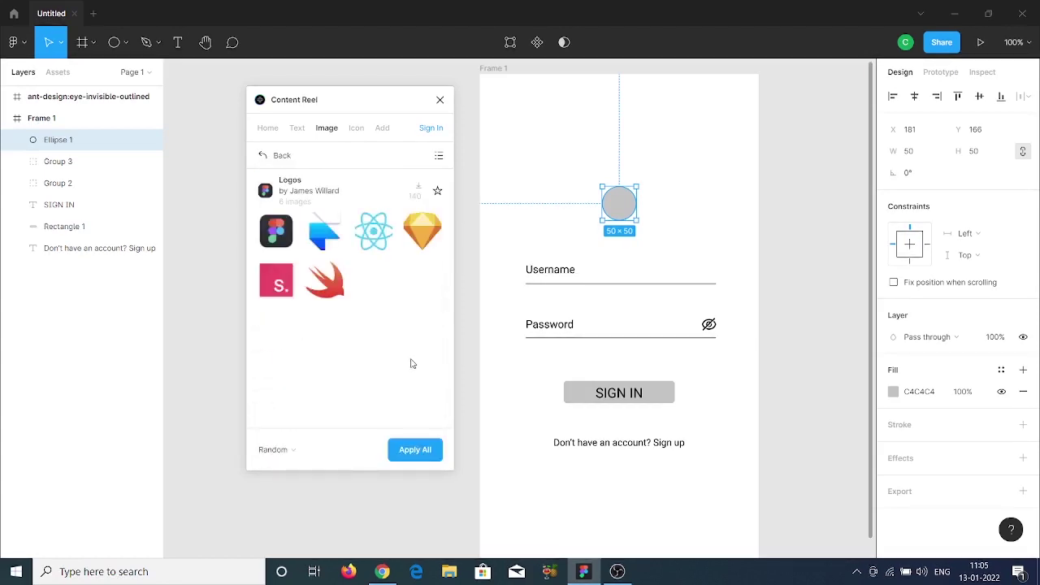
key(Escape)
click(358, 461)
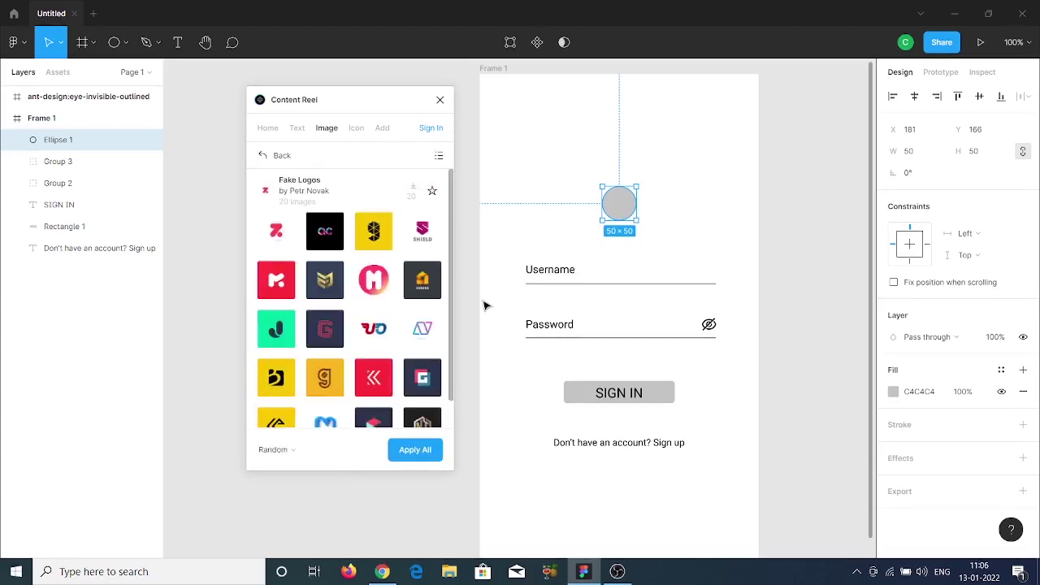
scroll(379, 355, down, 1)
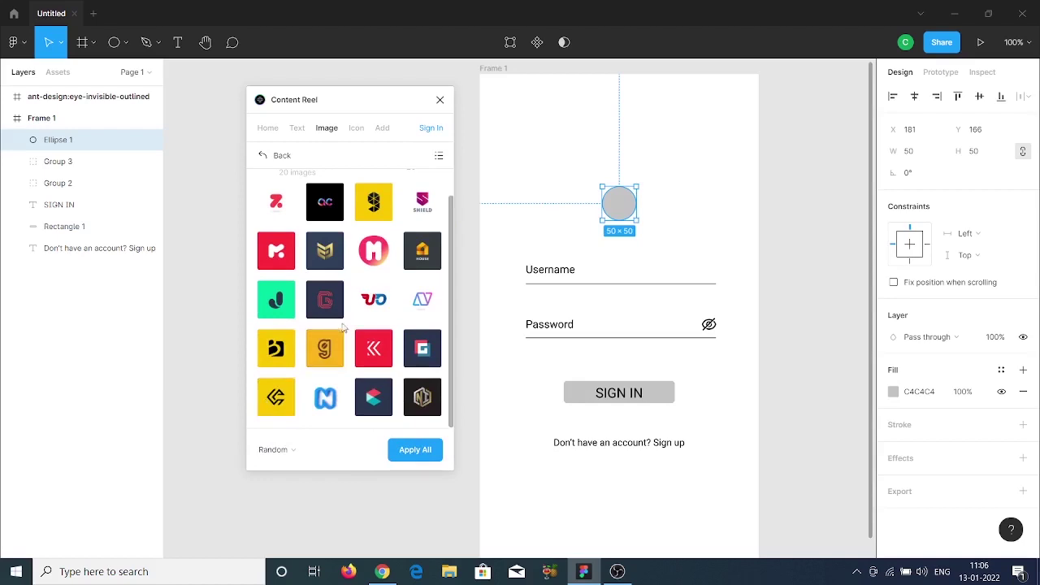
scroll(382, 325, up, 1)
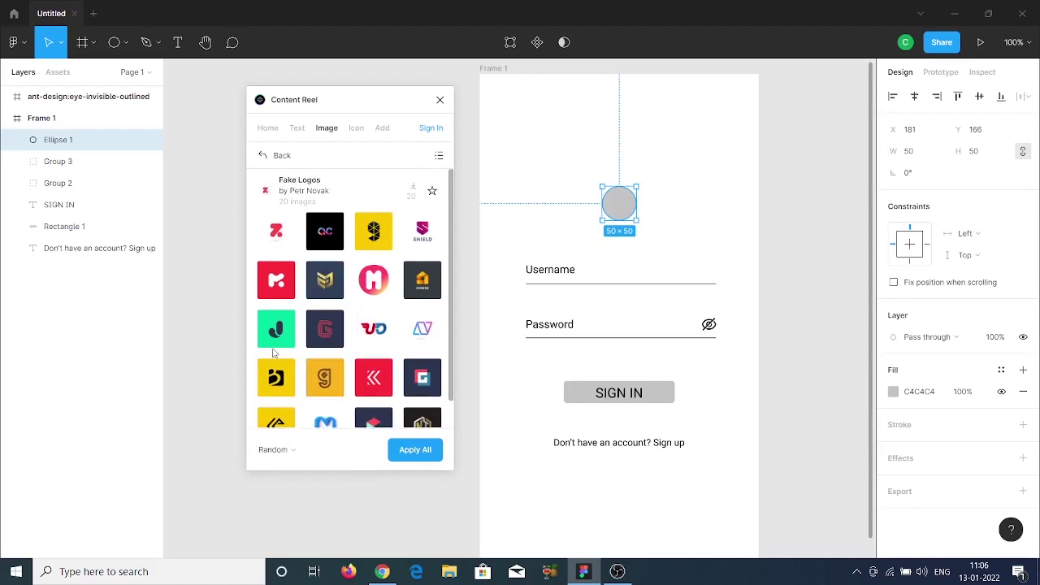
Apply the pink M Fake Logos image to Ellipse 1, size it 73 px, and centre it above Username
click(377, 294)
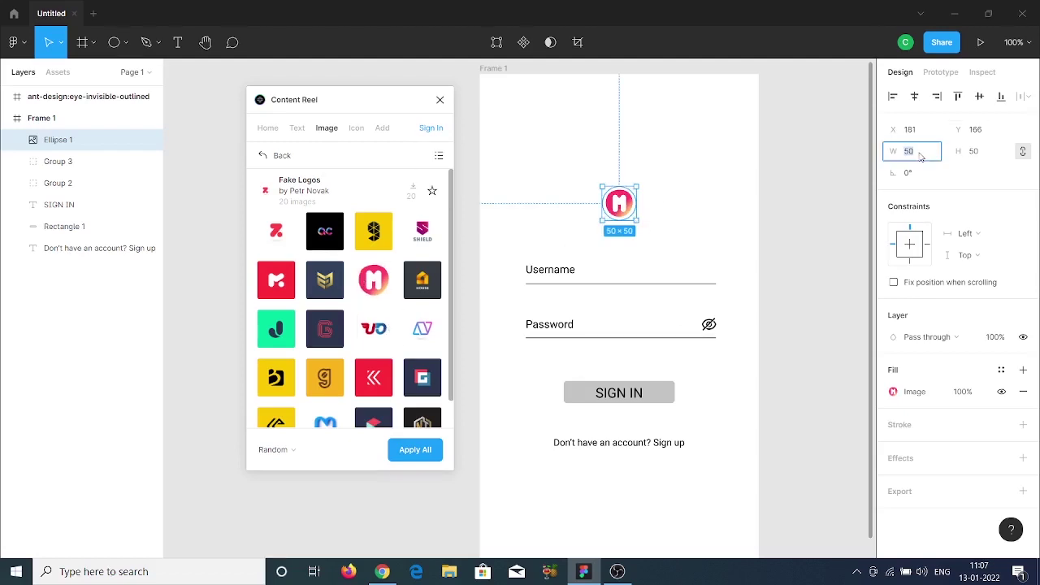
key(Up)
key(Up)
key(Up)
key(Up)
key(Up)
key(Up)
key(Up)
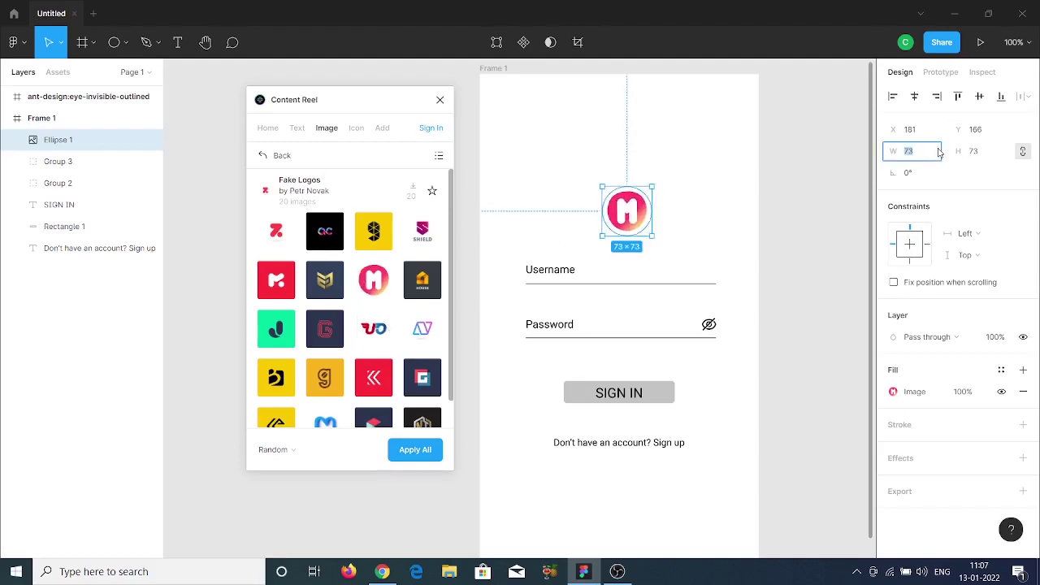
click(493, 69)
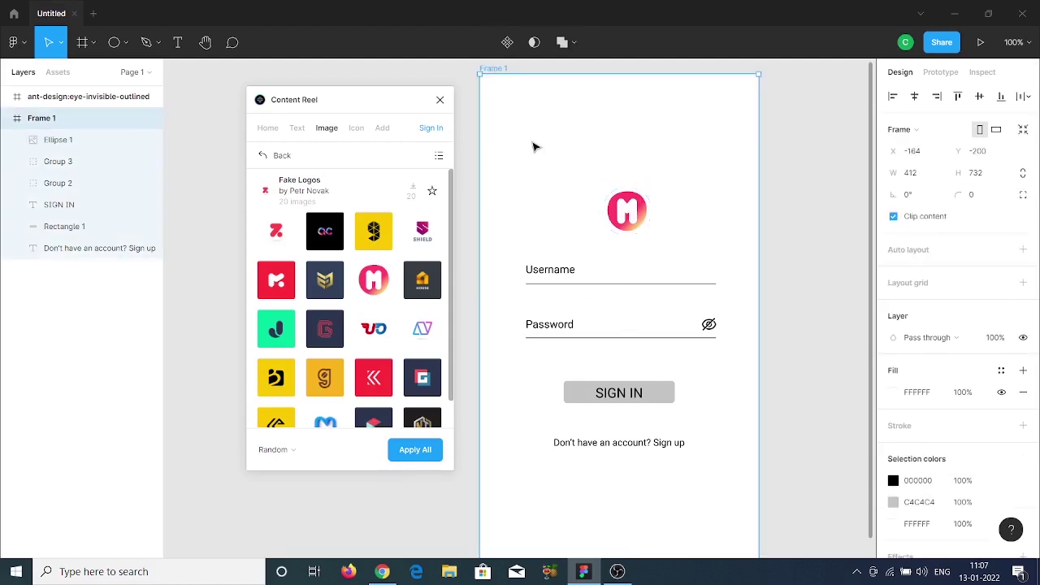
click(634, 213)
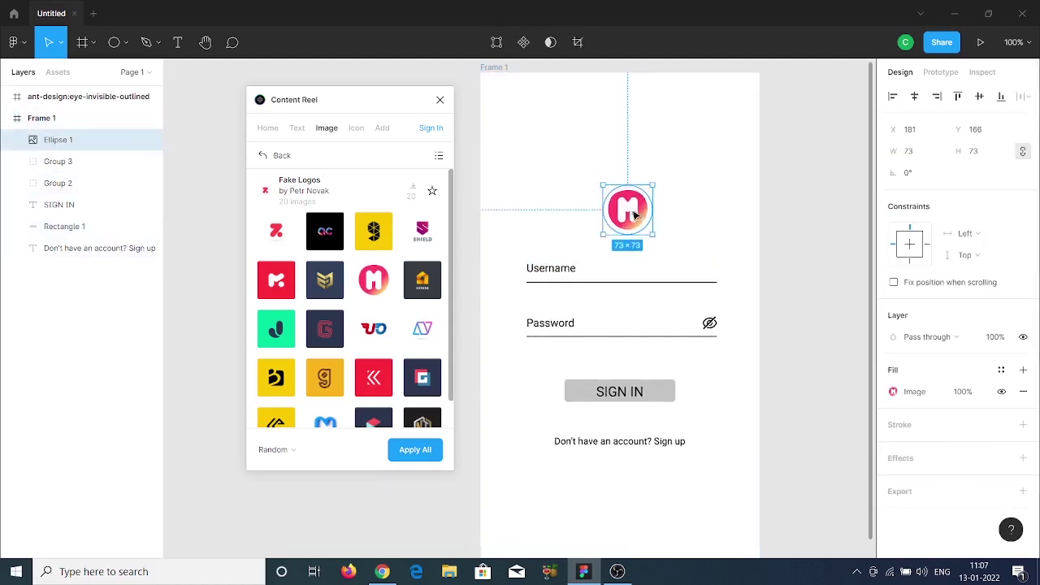
drag(634, 214, 619, 206)
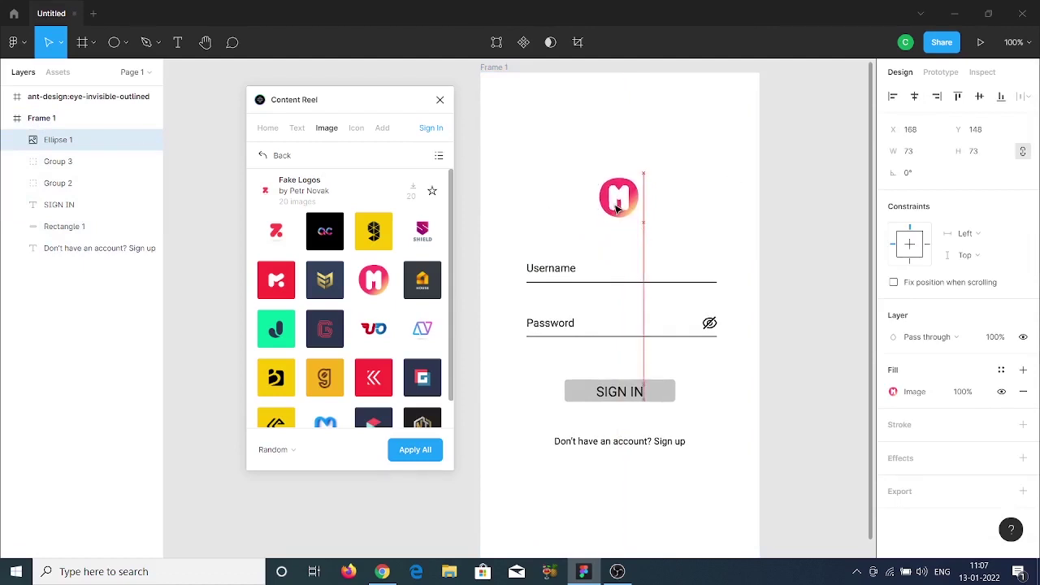
click(840, 198)
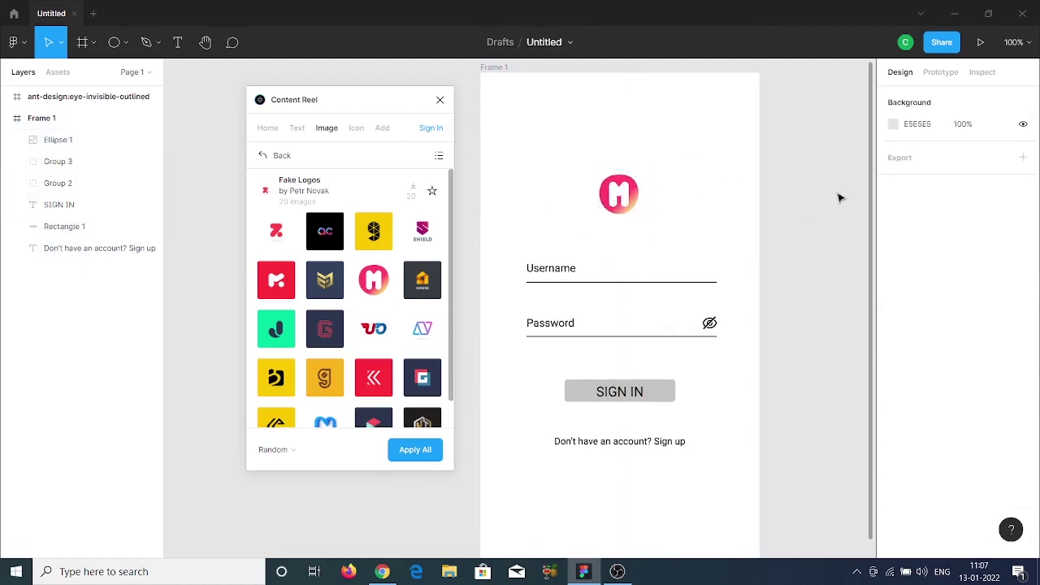
Swap Ellipse 1's image fill for the gold-emblem-on-navy logo from Content Reel
click(538, 75)
scroll(670, 382, up, 3)
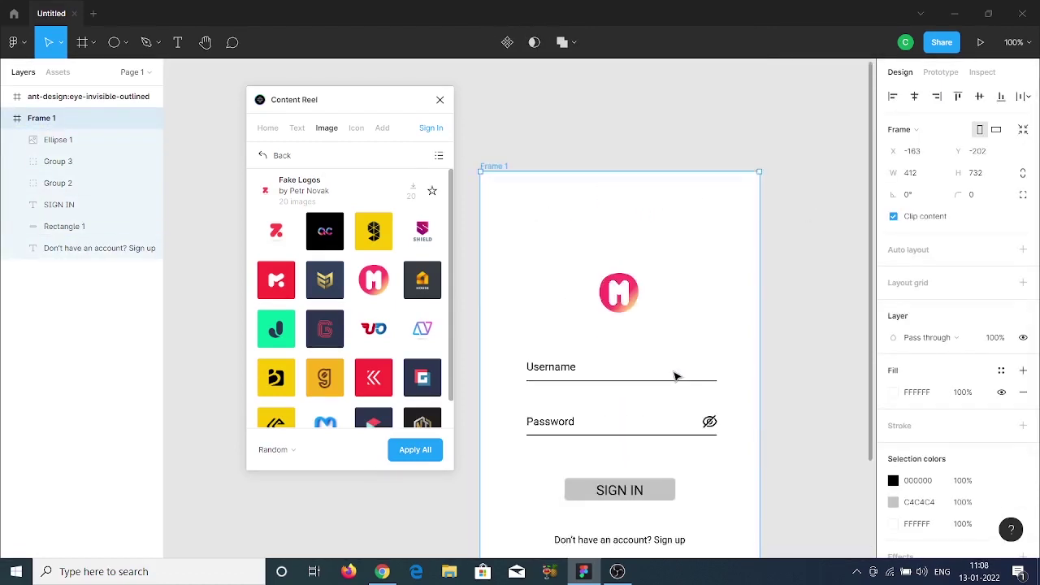
double_click(616, 298)
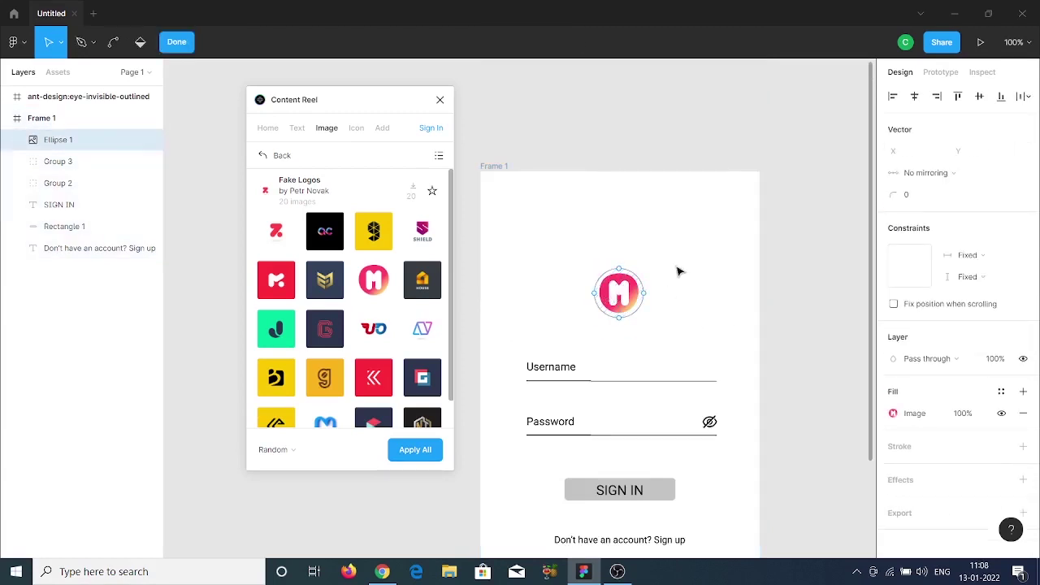
key(Escape)
key(Escape)
scroll(623, 372, down, 1)
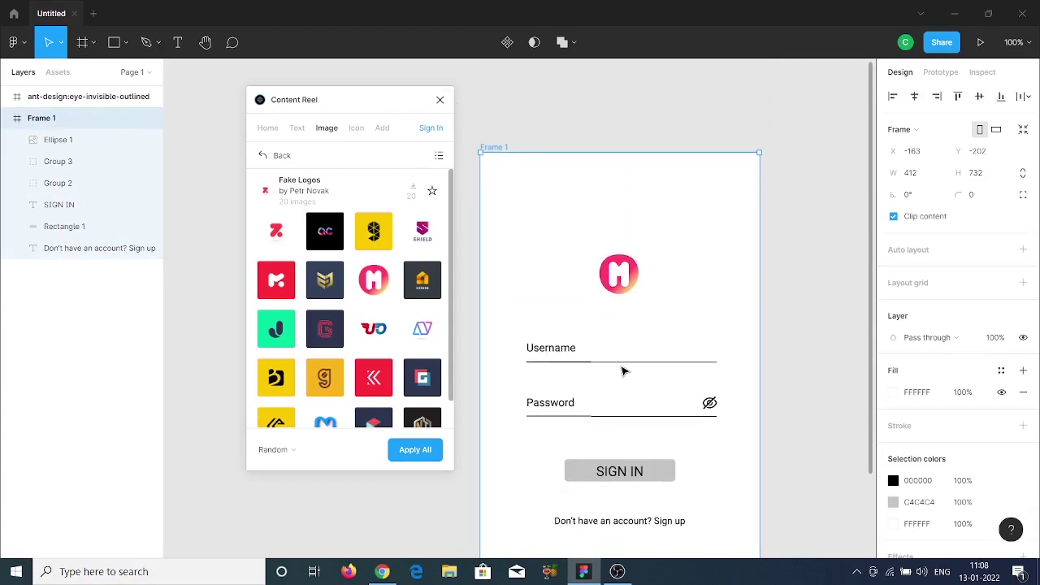
scroll(623, 372, down, 1)
click(618, 263)
click(324, 279)
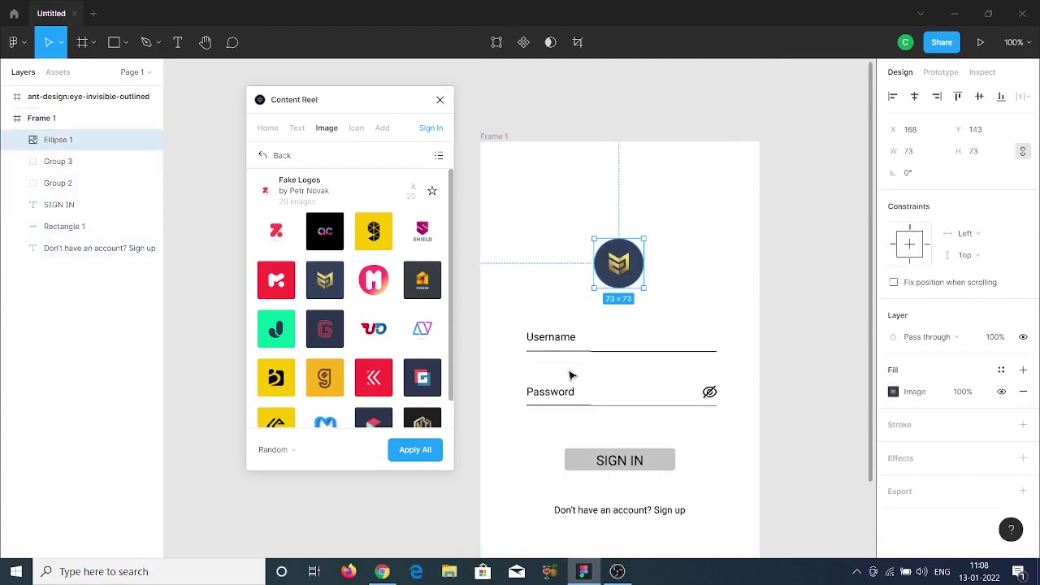
scroll(571, 375, down, 3)
click(663, 366)
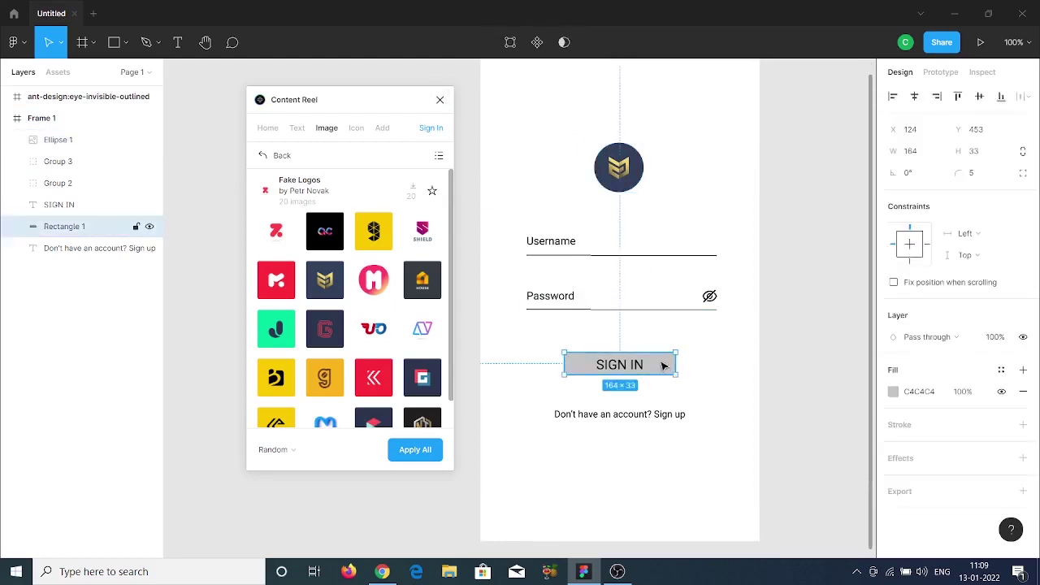
Set the SIGN IN button to a solid gold fill sampled from the logo
click(895, 393)
click(747, 204)
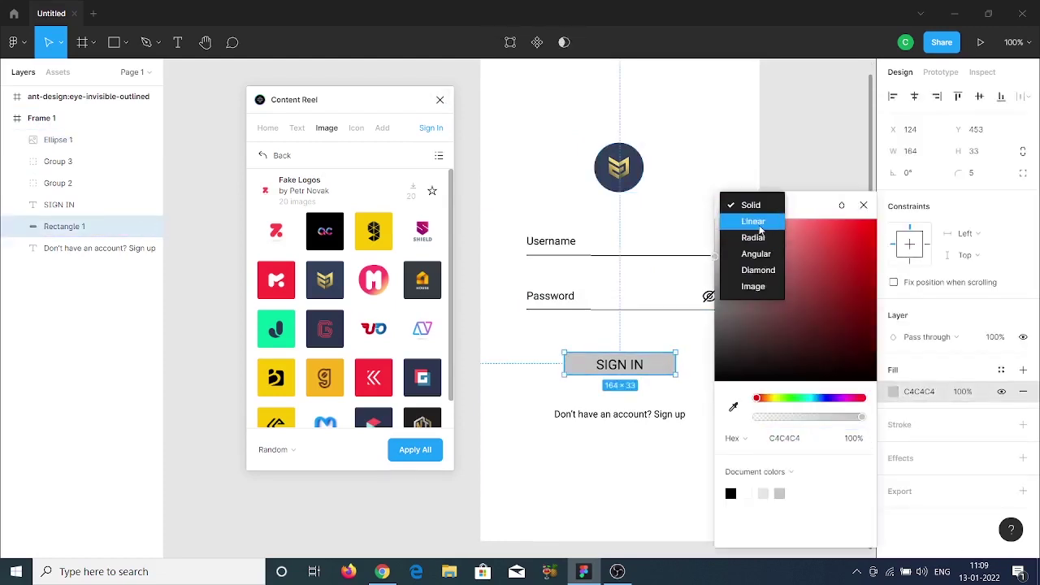
click(754, 237)
click(736, 155)
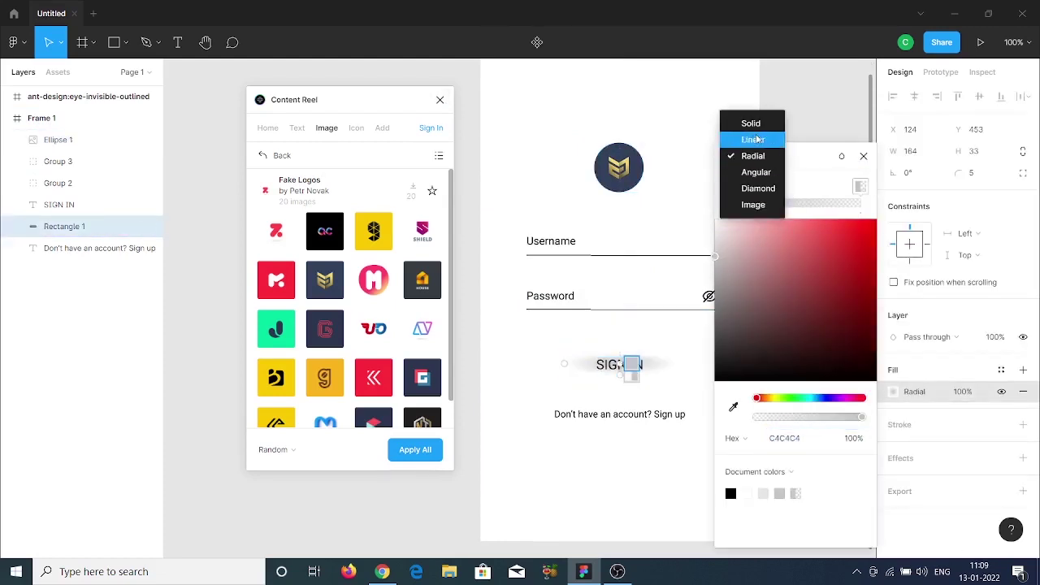
click(750, 138)
click(736, 155)
click(750, 139)
click(733, 358)
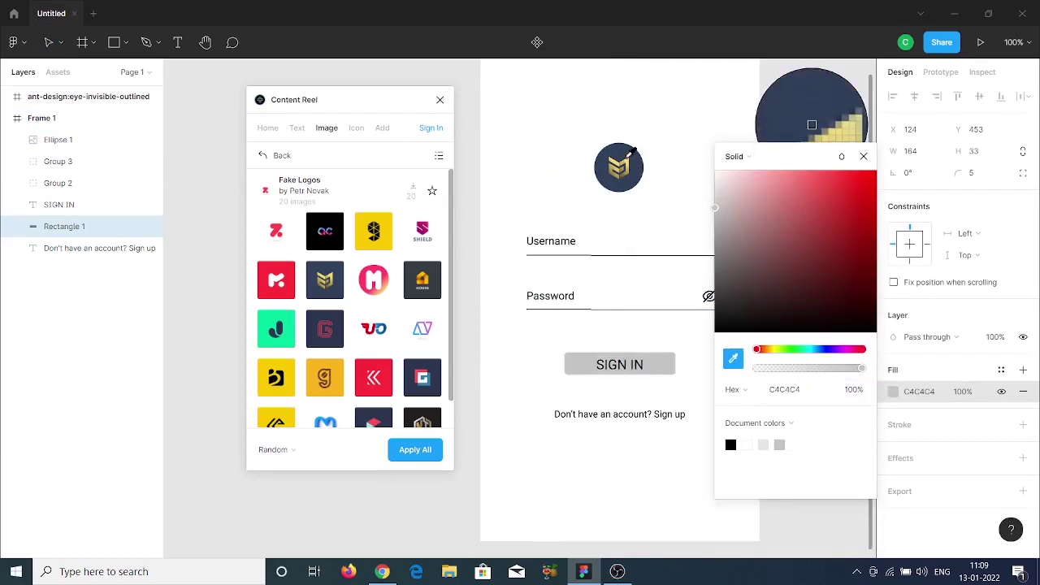
click(627, 167)
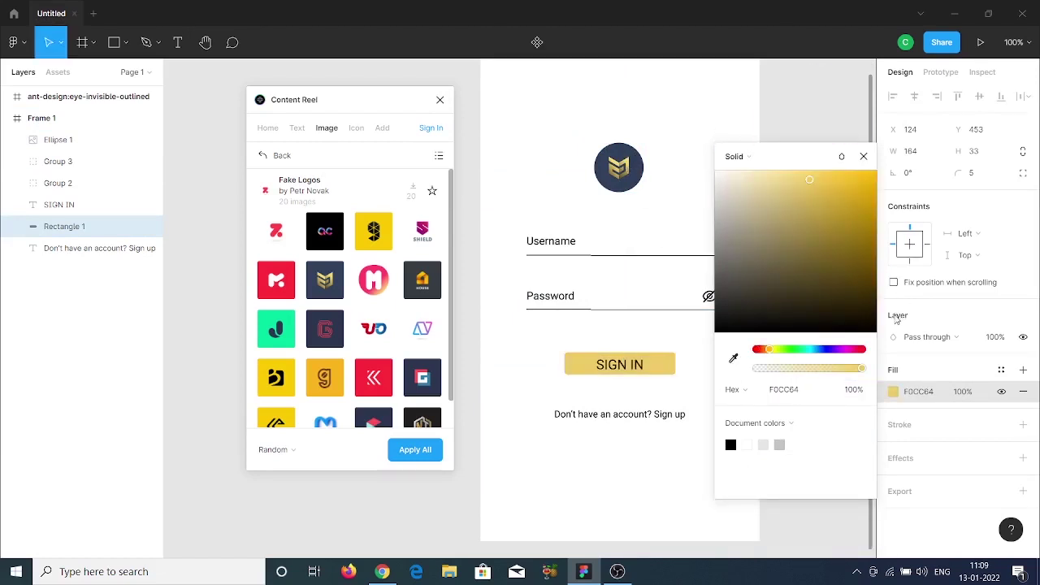
click(863, 156)
click(710, 366)
Close Content Reel and add an inner shadow effect to the SIGN IN button
scroll(560, 126, up, 2)
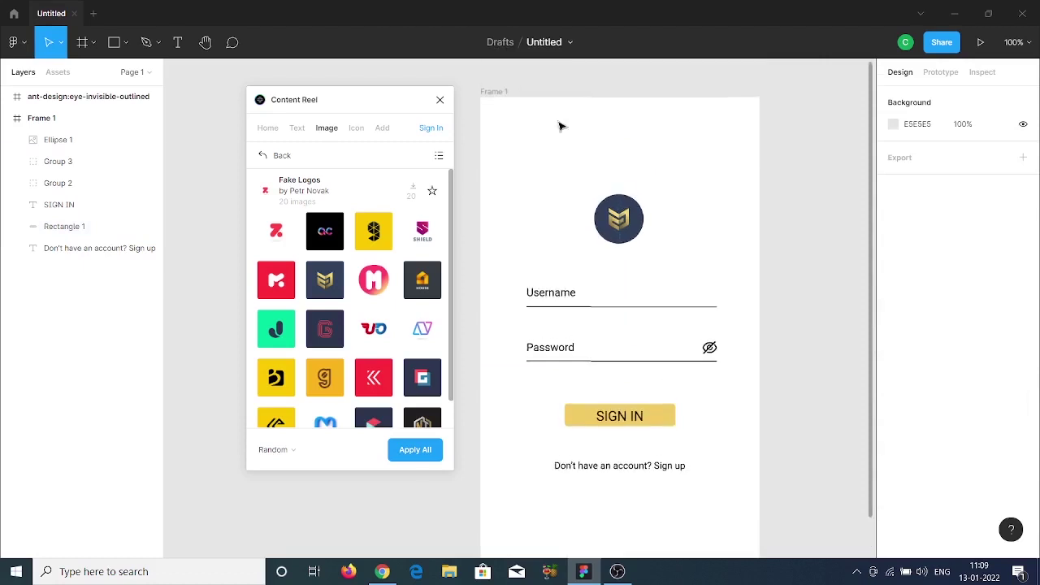
click(439, 100)
click(498, 96)
scroll(639, 407, down, 2)
click(577, 355)
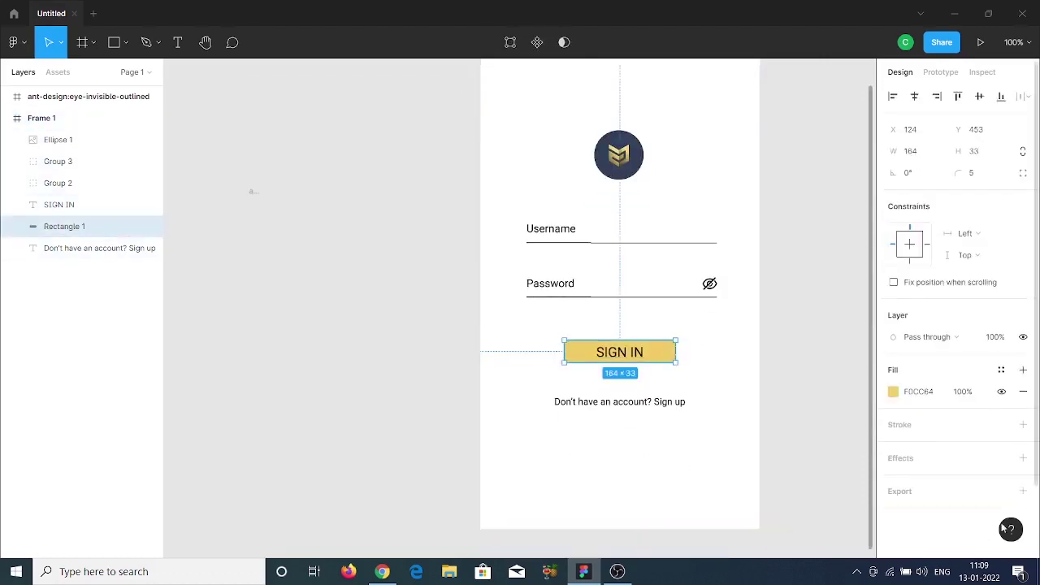
click(1023, 457)
click(935, 480)
click(930, 462)
click(893, 479)
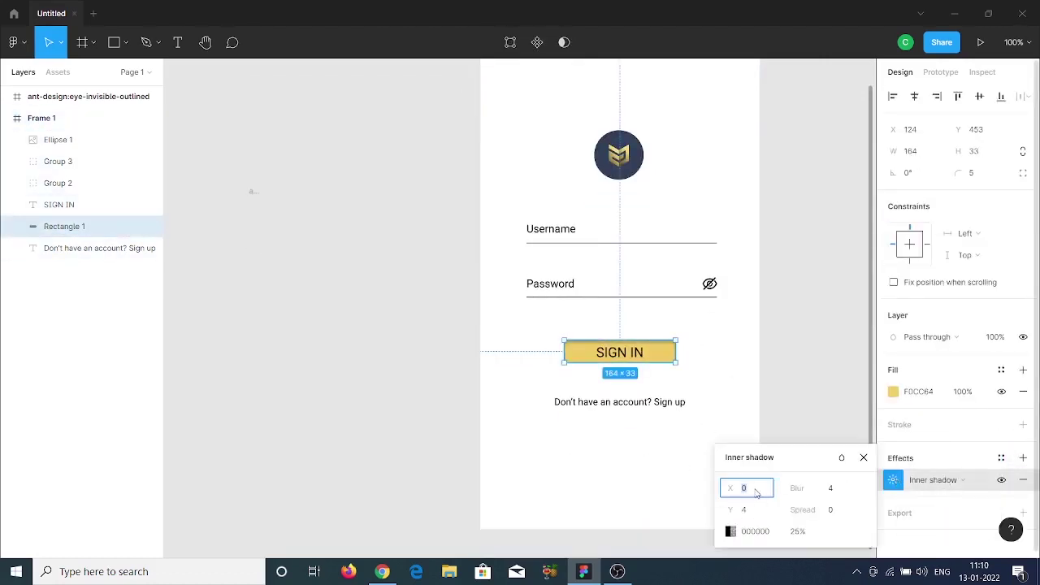
Offset the inner shadow by 1 px and colour it logo gold A38945
key(Tab)
key(Down)
key(Up)
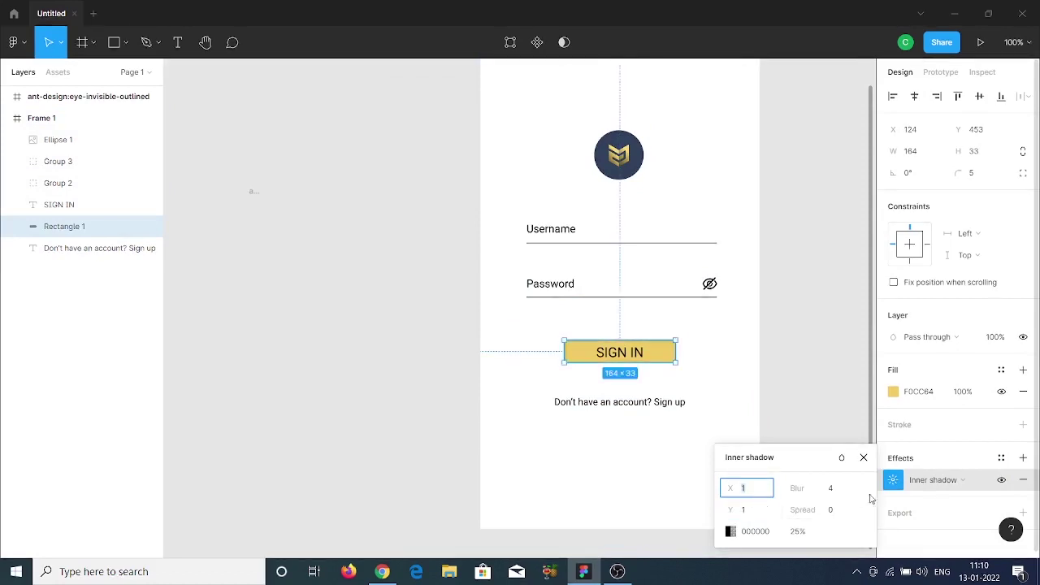
click(730, 530)
click(571, 406)
click(621, 148)
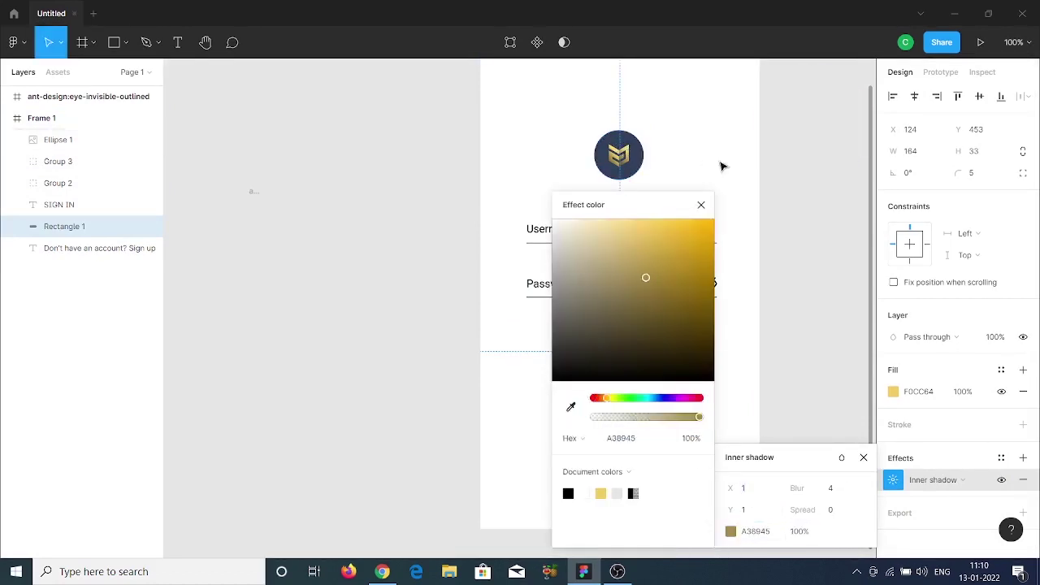
click(852, 506)
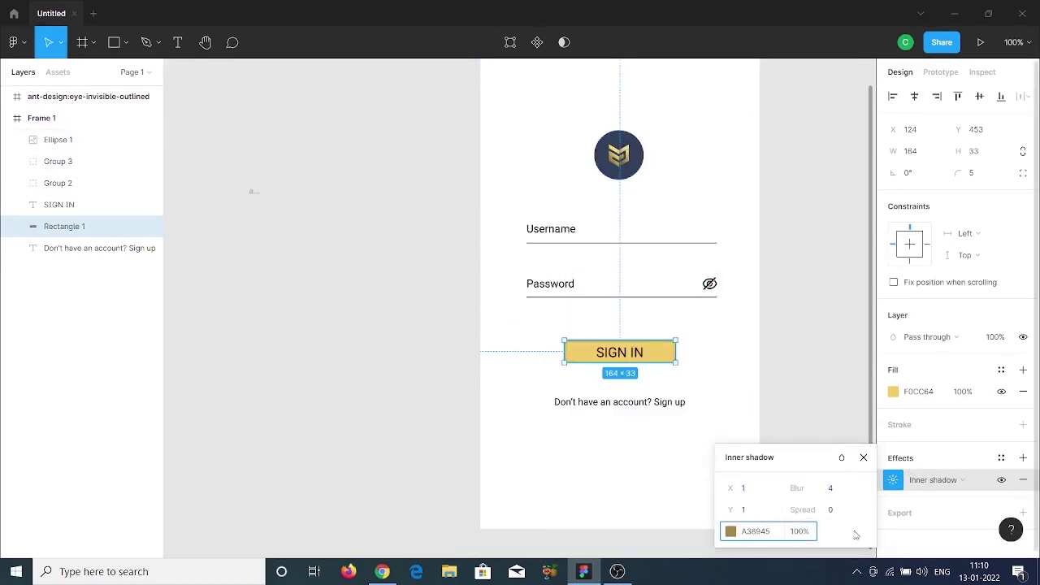
text(25)
click(687, 442)
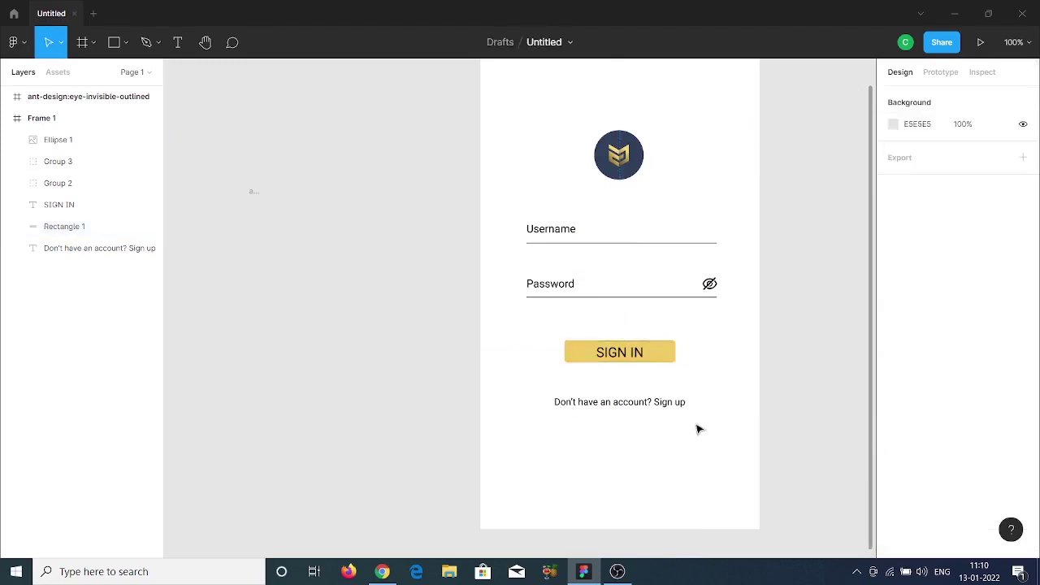
Fill Frame 1 with dark navy #30405A sampled from the logo
scroll(557, 272, up, 2)
scroll(558, 273, down, 3)
scroll(528, 268, up, 5)
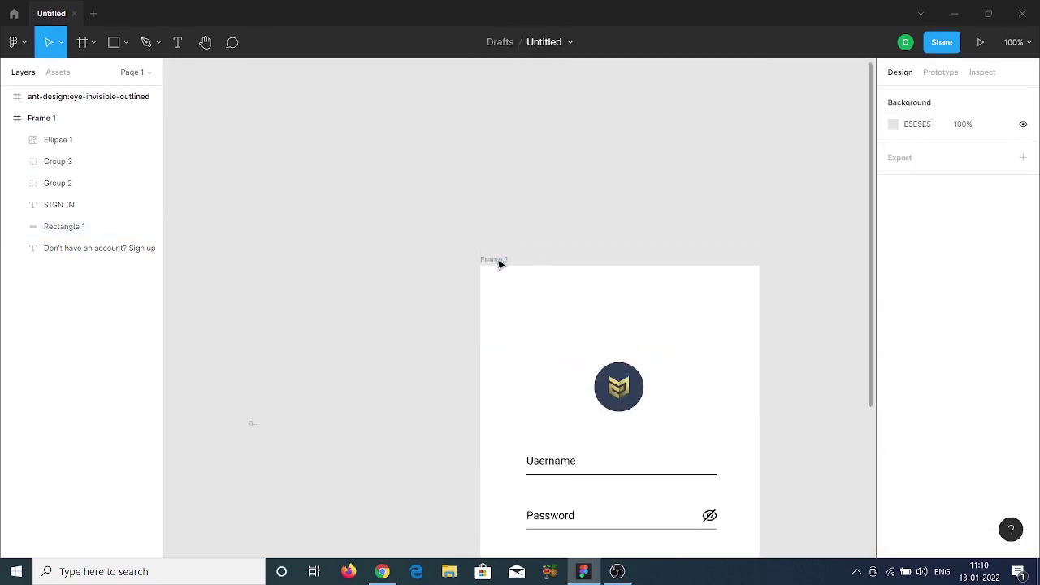
click(499, 261)
scroll(569, 235, down, 3)
scroll(730, 360, down, 1)
click(894, 394)
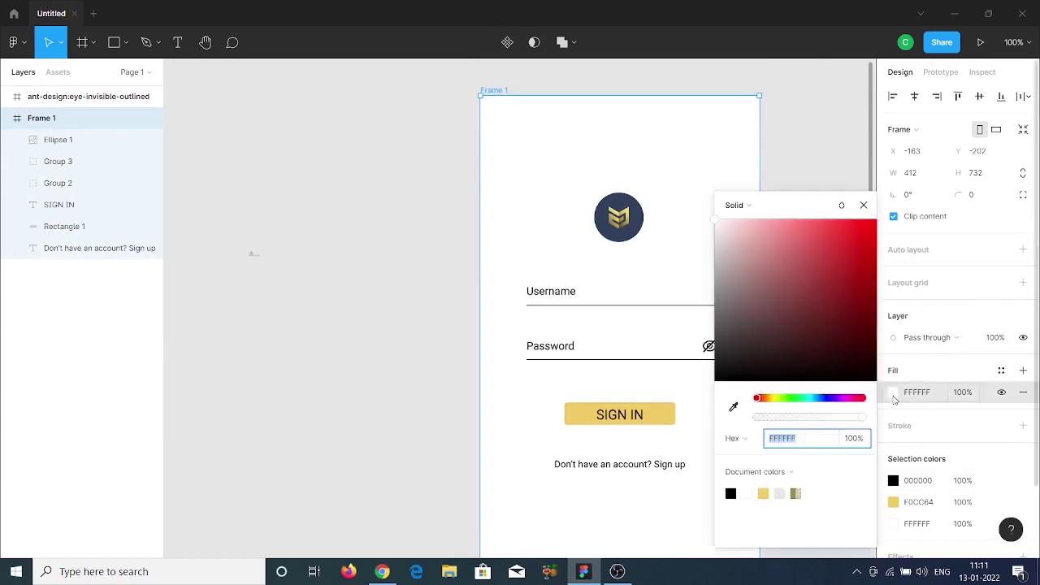
click(733, 406)
click(603, 227)
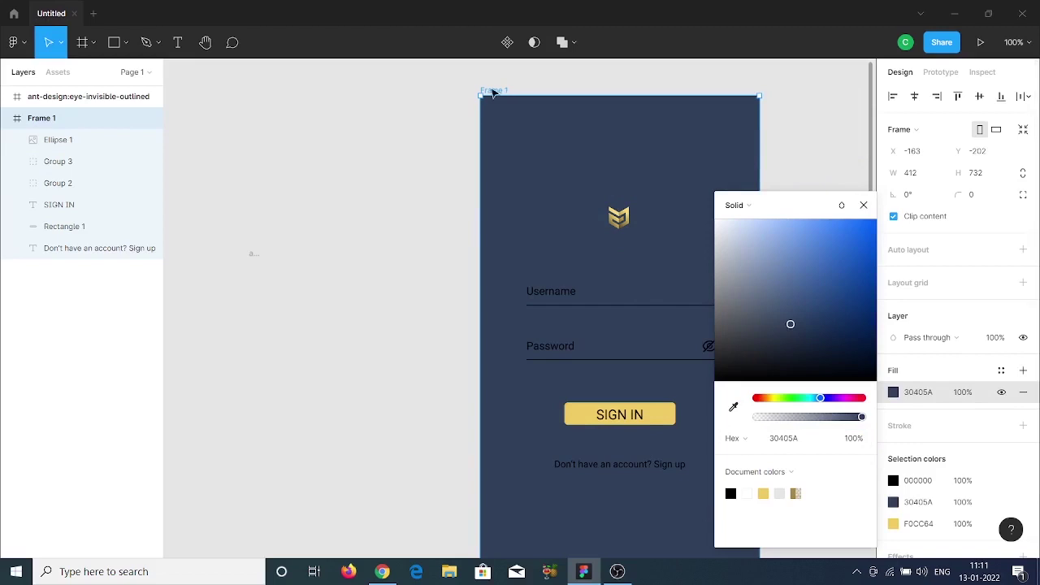
Add a drop shadow effect to the logo circle
key(Escape)
click(630, 224)
click(1023, 459)
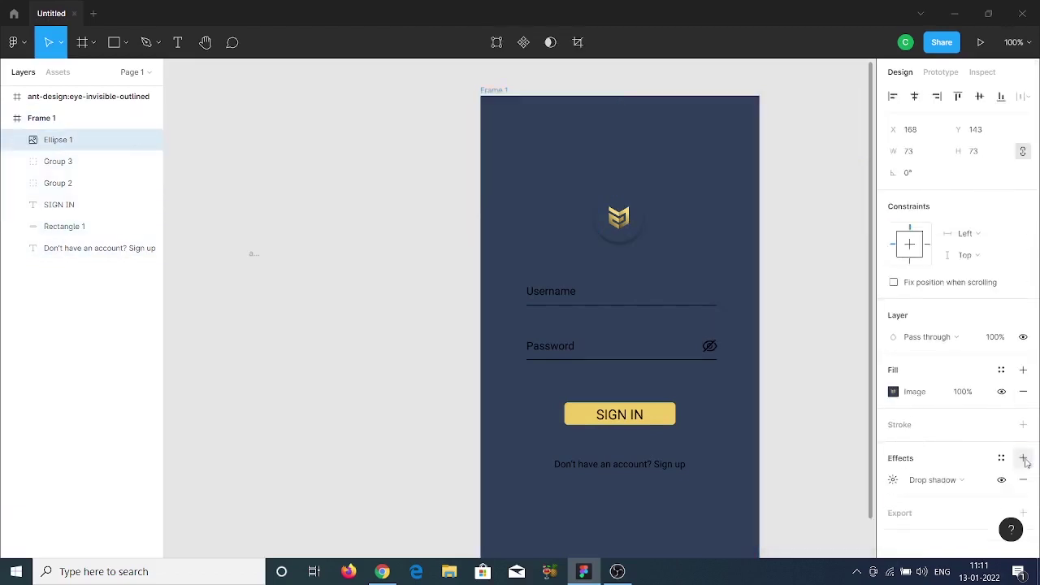
Give the logo's drop shadow a 1 px X/Y offset and yellow F0CC64 colour
click(893, 480)
text(1)
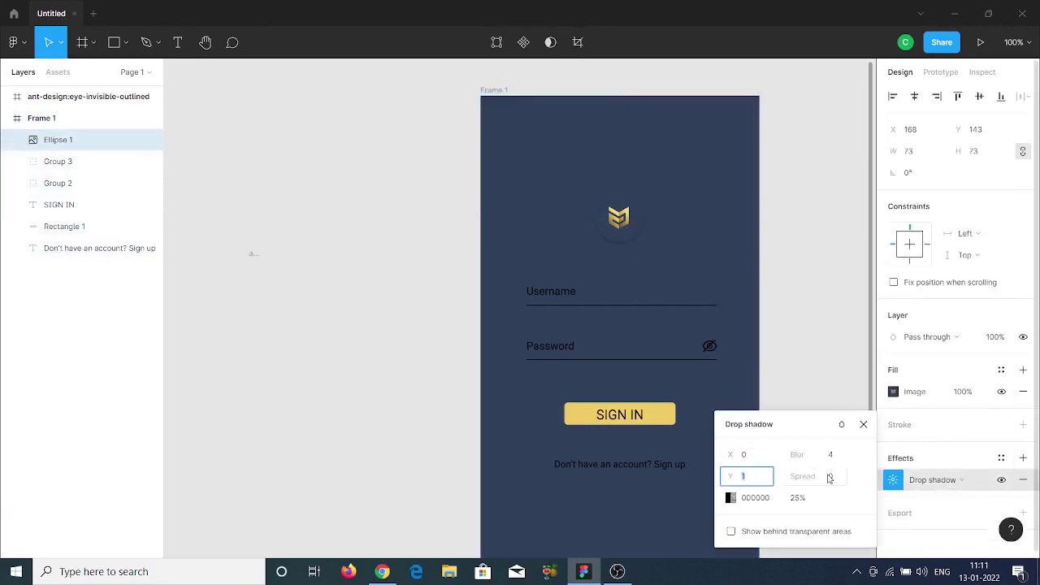
click(759, 461)
text(1)
click(730, 497)
click(598, 493)
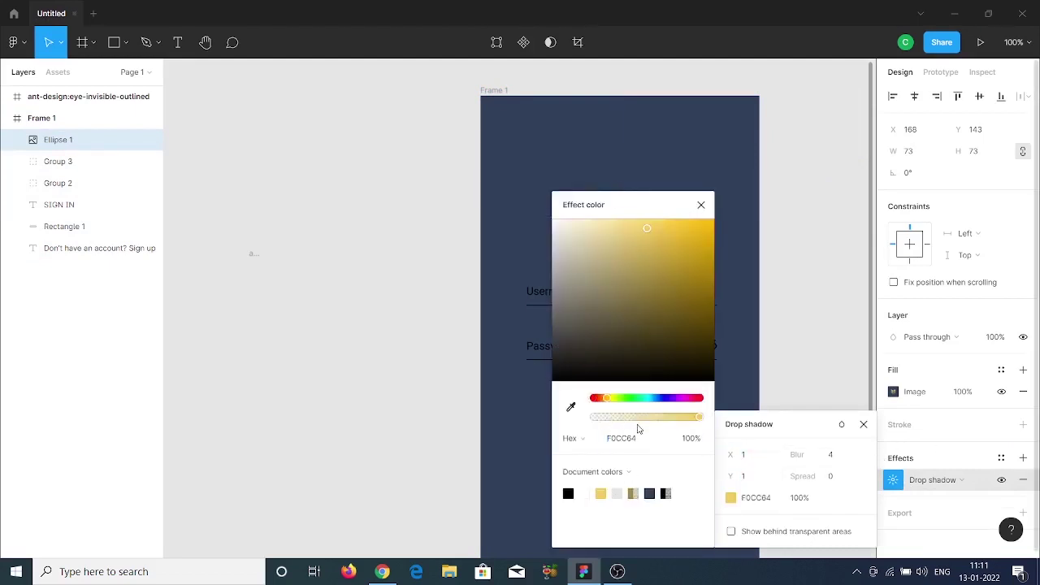
click(798, 534)
click(831, 341)
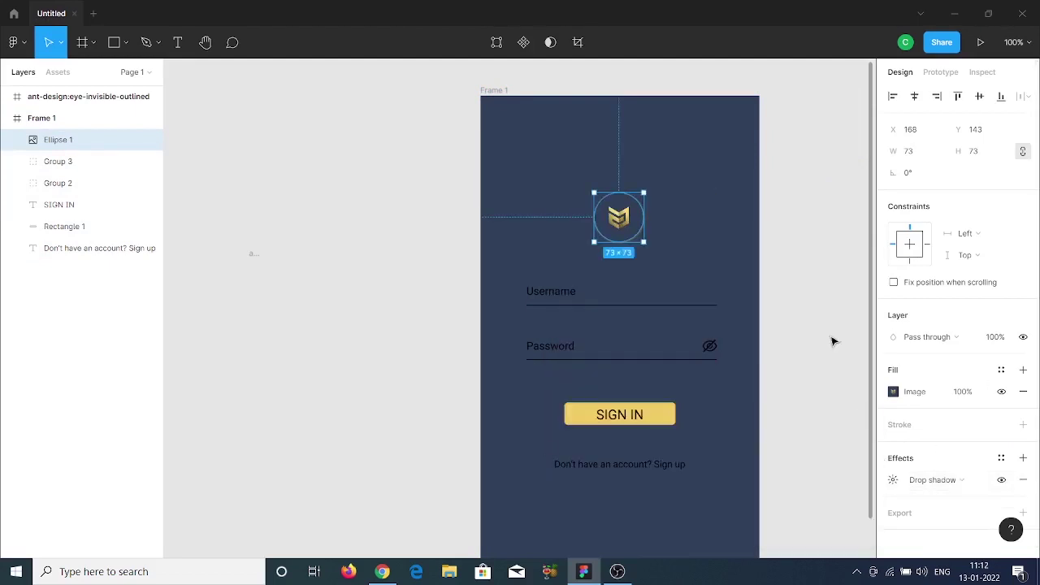
click(629, 228)
click(893, 480)
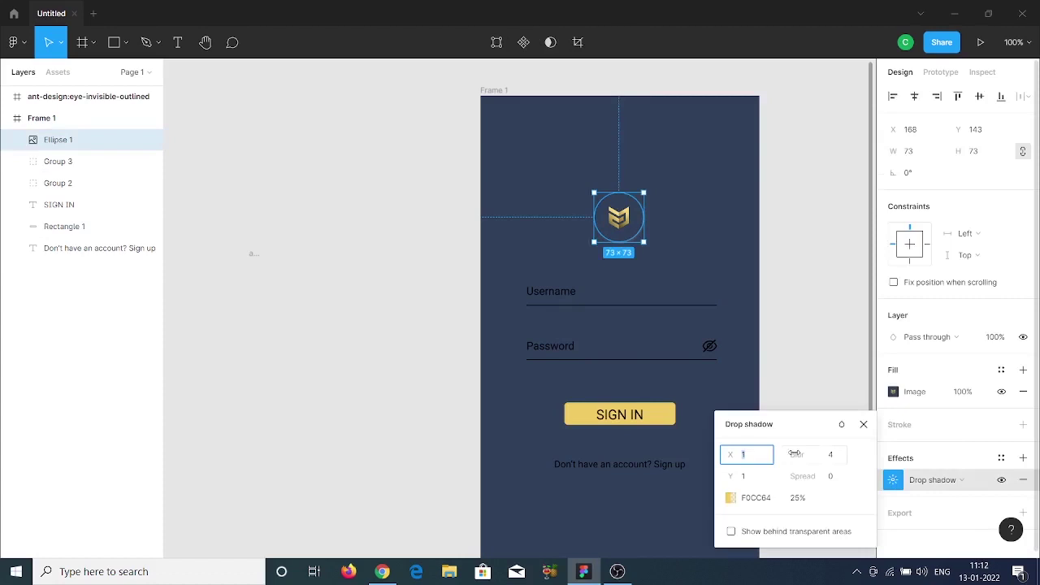
click(867, 425)
Set the Username field's fill and outline to button yellow F0CC64
click(548, 291)
click(892, 423)
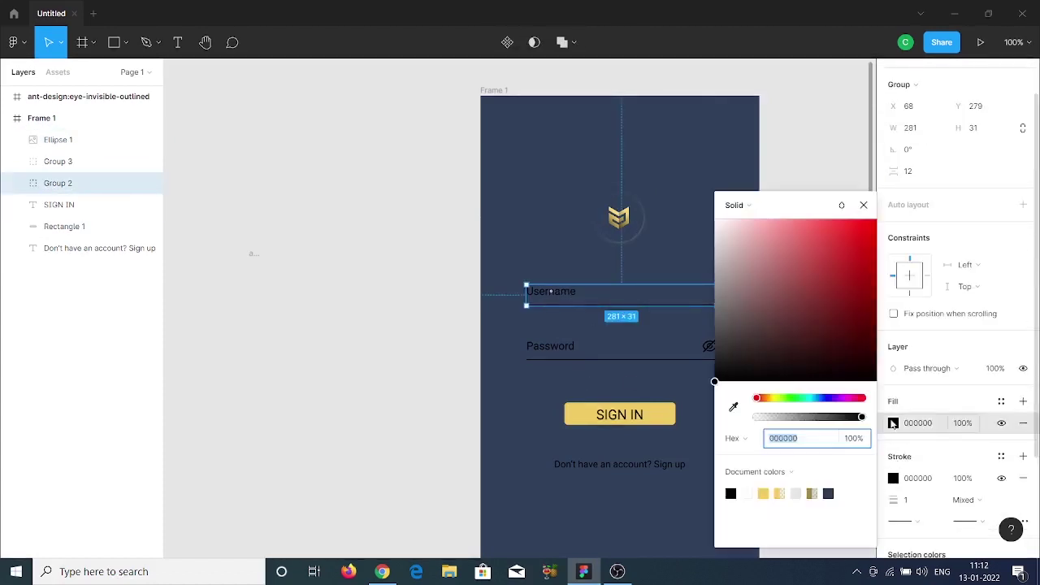
click(733, 406)
click(659, 410)
click(892, 478)
click(732, 406)
click(658, 410)
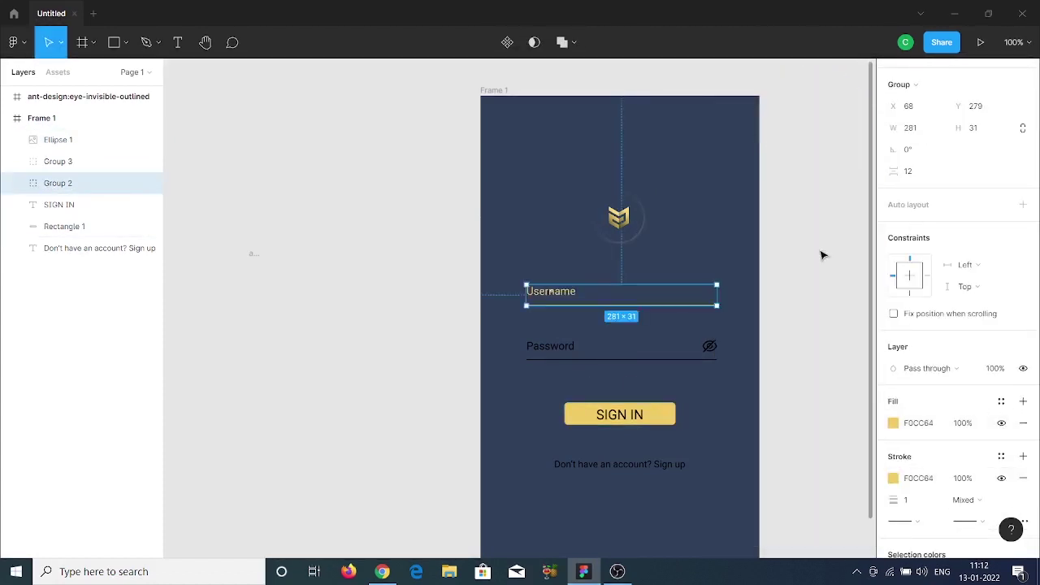
Set the Password field's fill and outline to yellow F0CC64
click(820, 255)
click(569, 349)
click(893, 467)
click(746, 493)
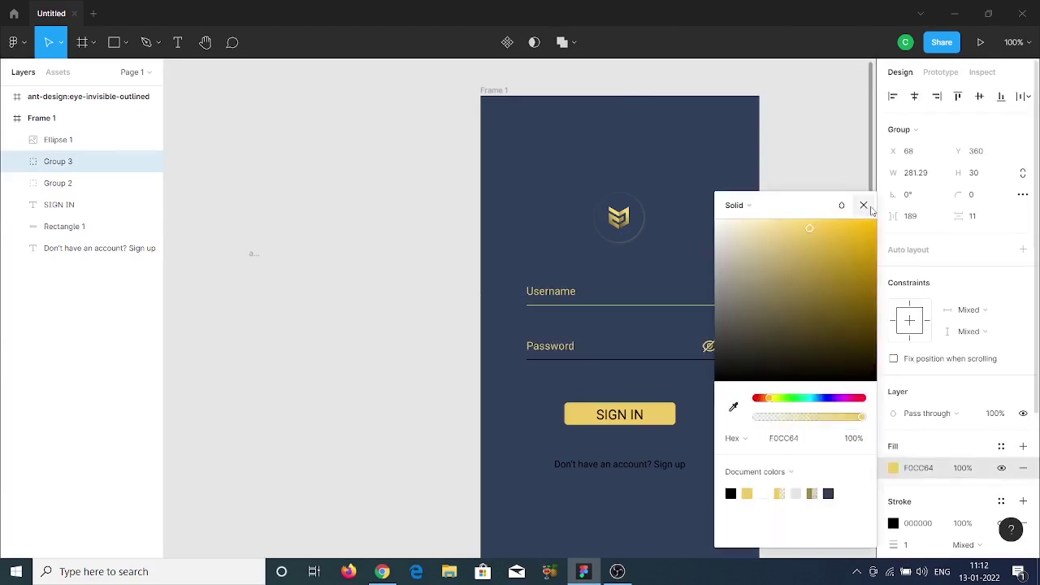
click(864, 205)
click(893, 523)
click(802, 438)
click(730, 494)
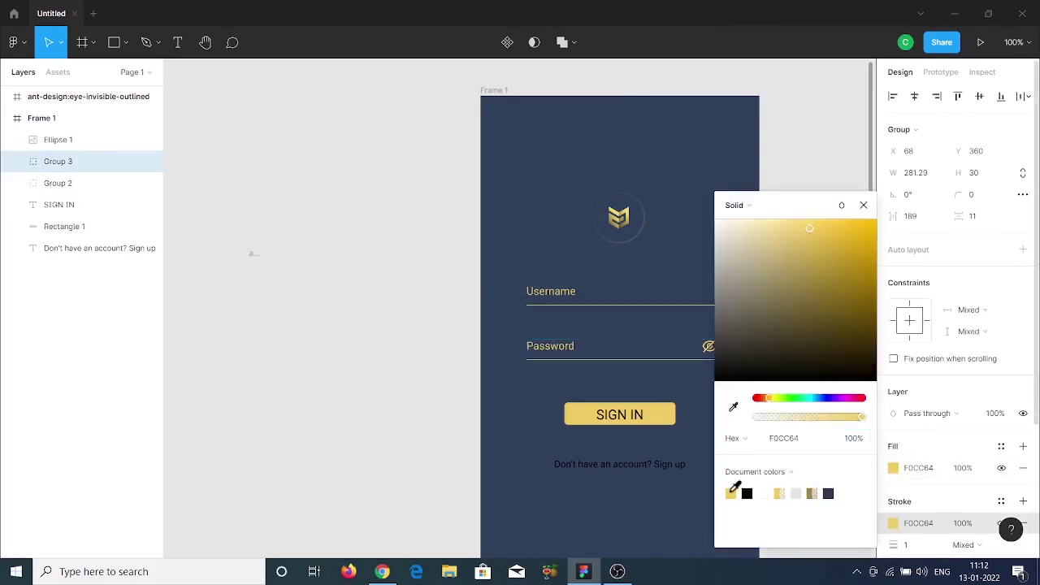
Lighten the sign-up text line to near white
click(807, 317)
click(620, 464)
click(892, 538)
drag(716, 259, 715, 219)
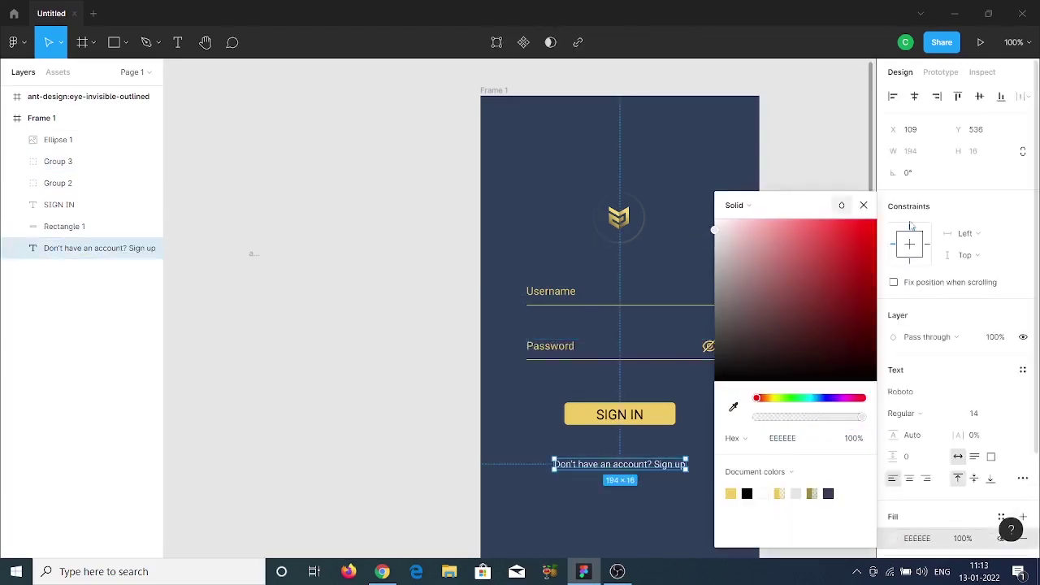
Make the SIGN IN label navy 30405A in Medium weight
click(625, 413)
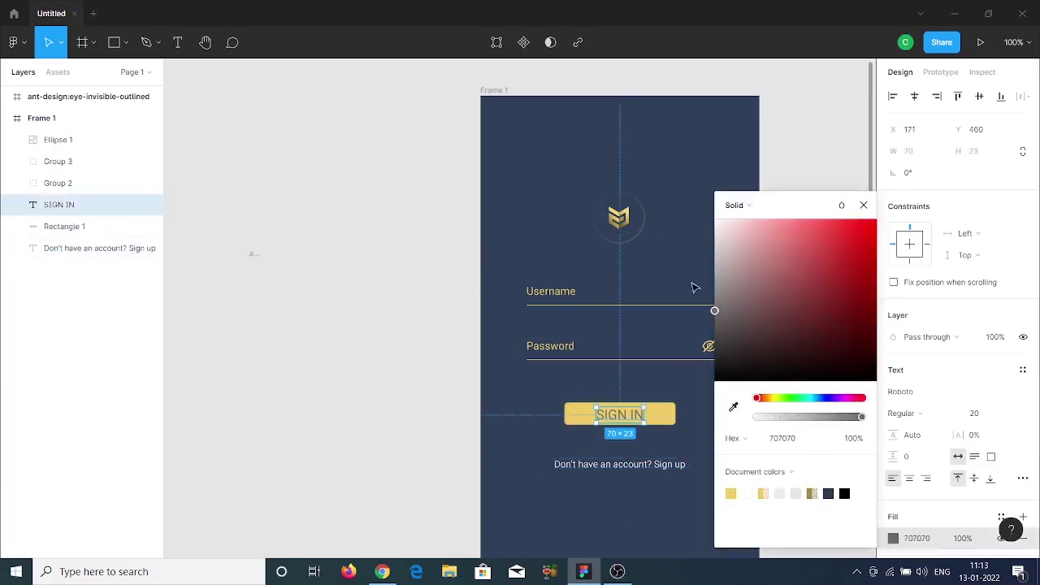
click(733, 406)
click(908, 413)
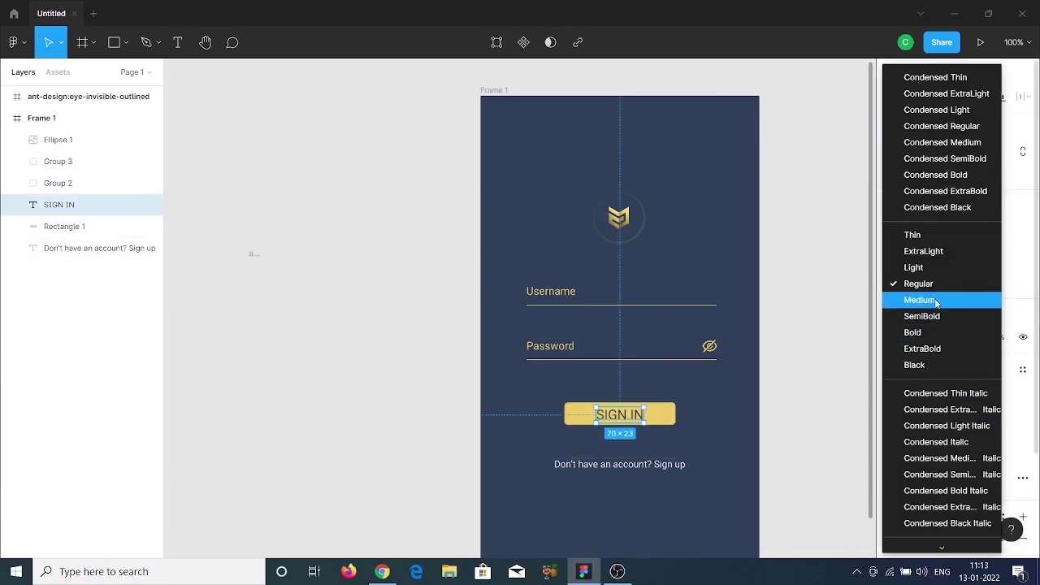
click(935, 300)
click(812, 358)
click(620, 415)
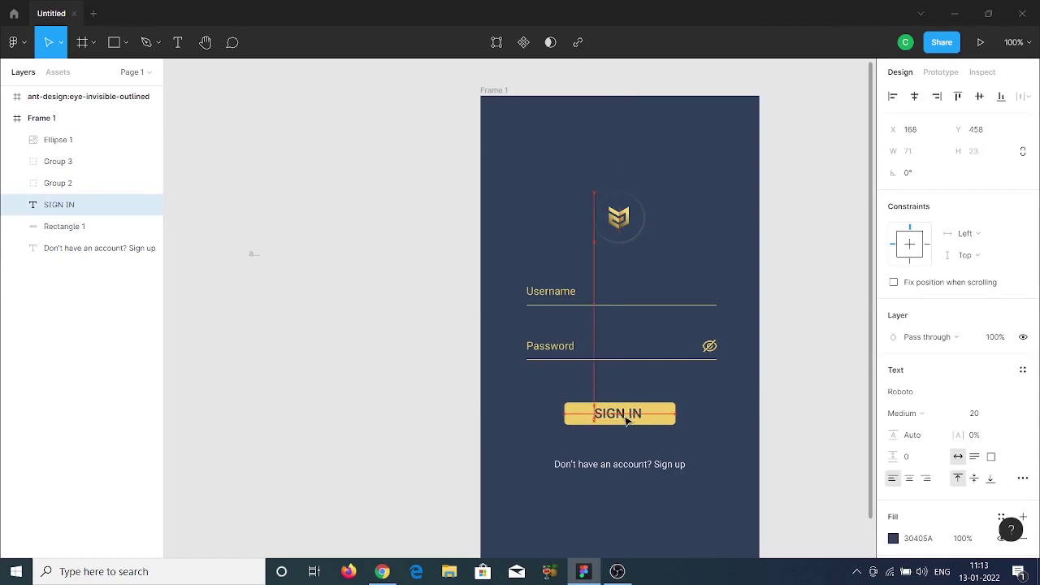
shift+click(671, 410)
click(778, 385)
Recolour the sign-up text line with a colour sampled from the canvas
scroll(719, 408, down, 1)
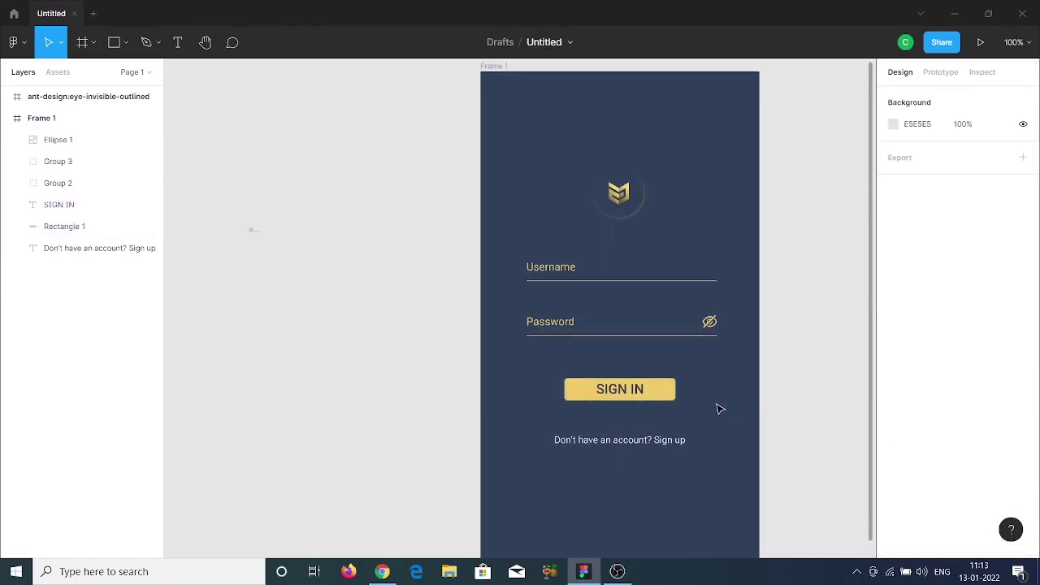
click(619, 440)
scroll(966, 367, down, 3)
click(893, 407)
click(732, 406)
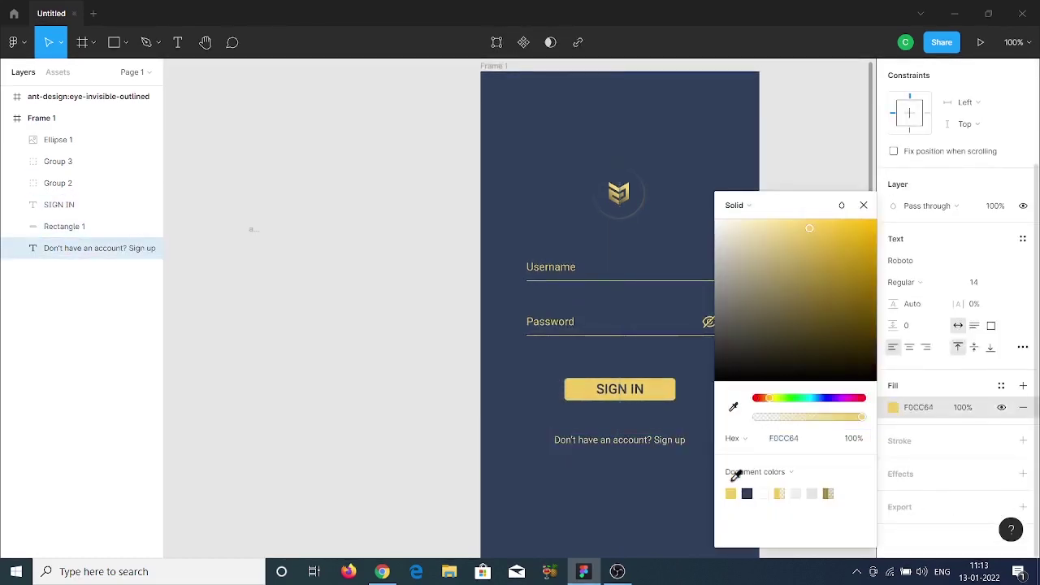
key(Escape)
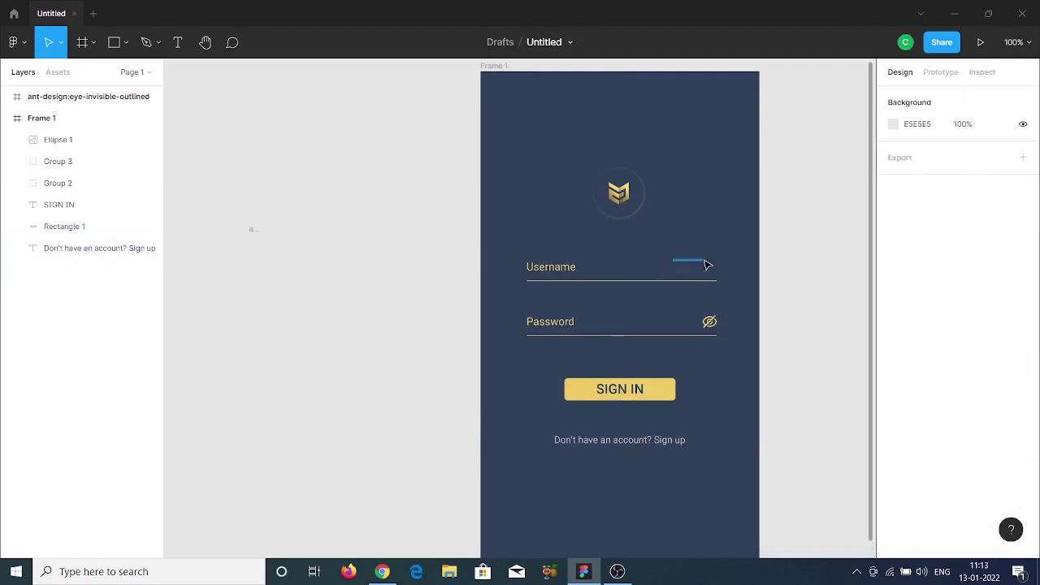
scroll(650, 302, down, 2)
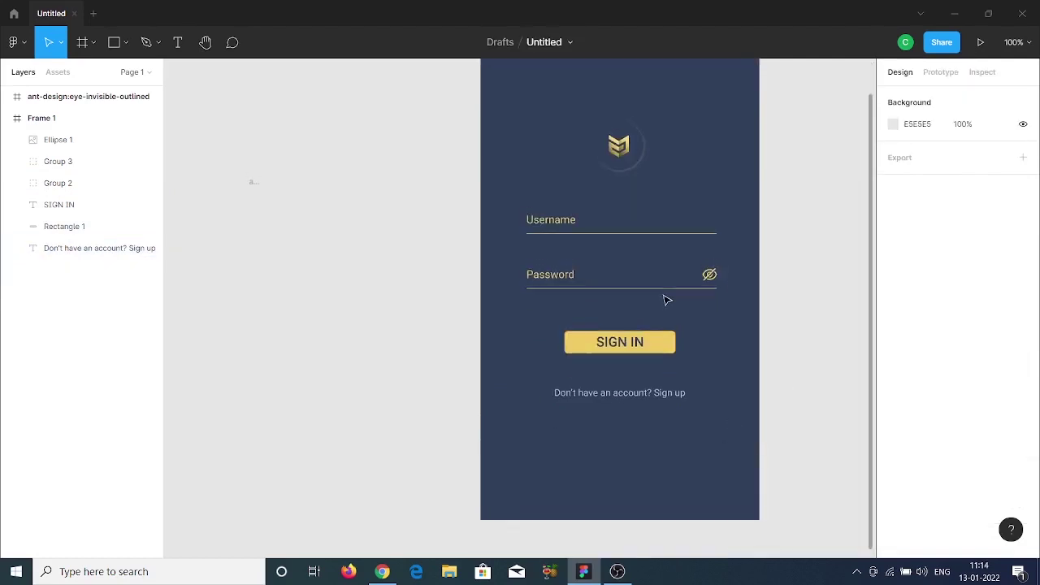
key(ctrl+minus)
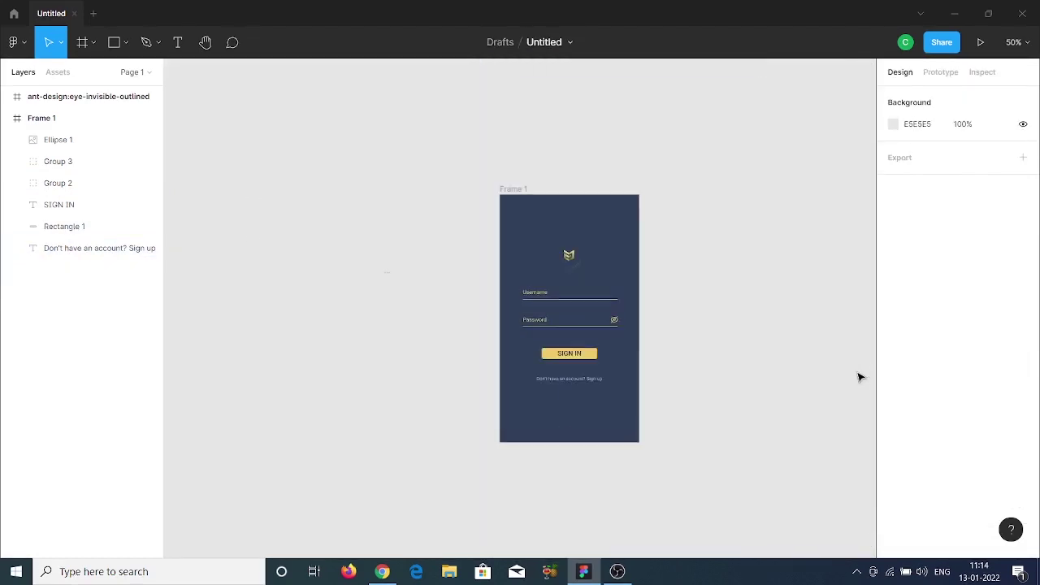
drag(634, 231, 532, 411)
key(ctrl+g)
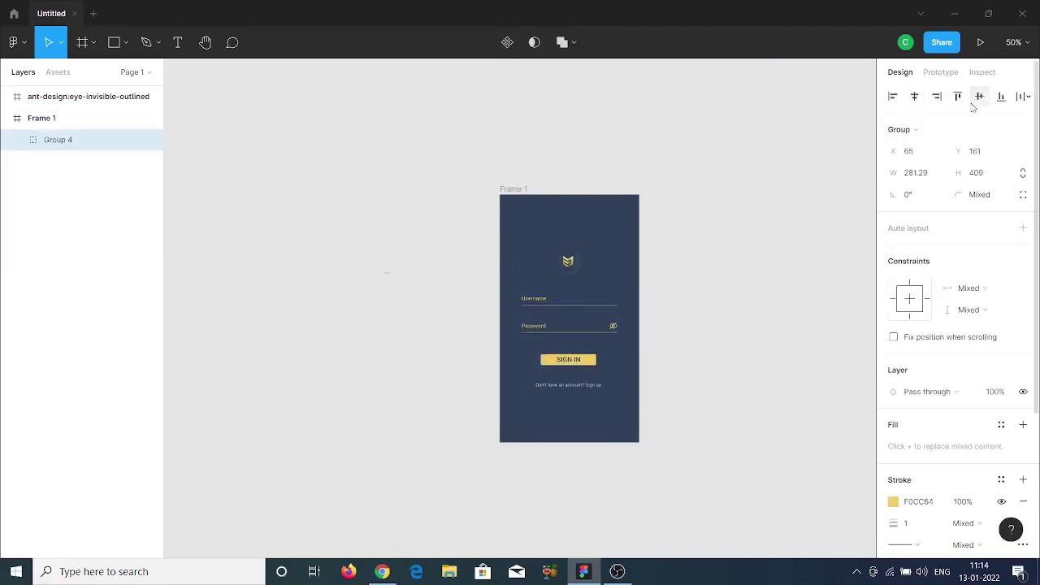
right_click(553, 325)
click(580, 341)
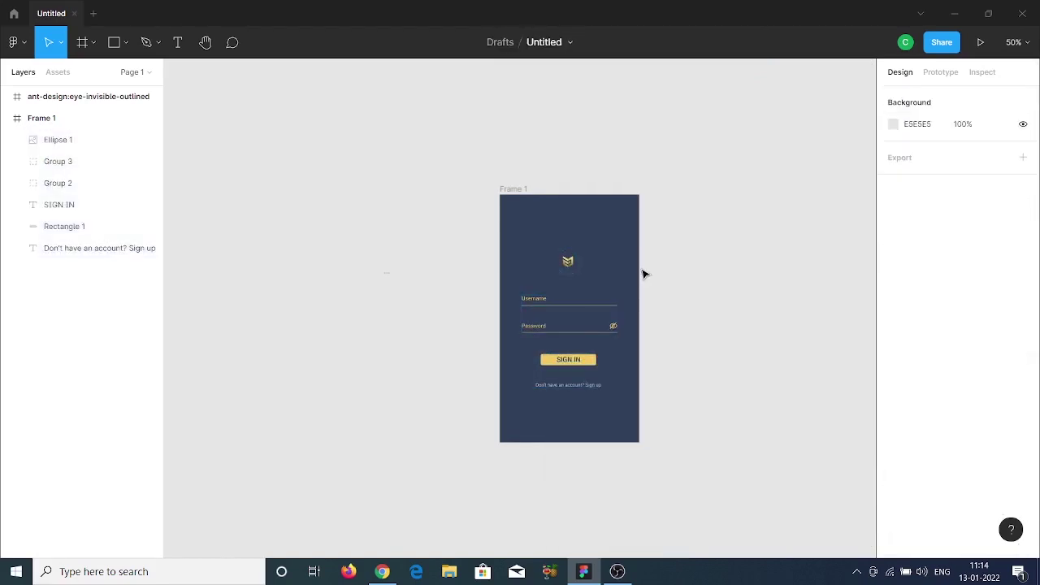